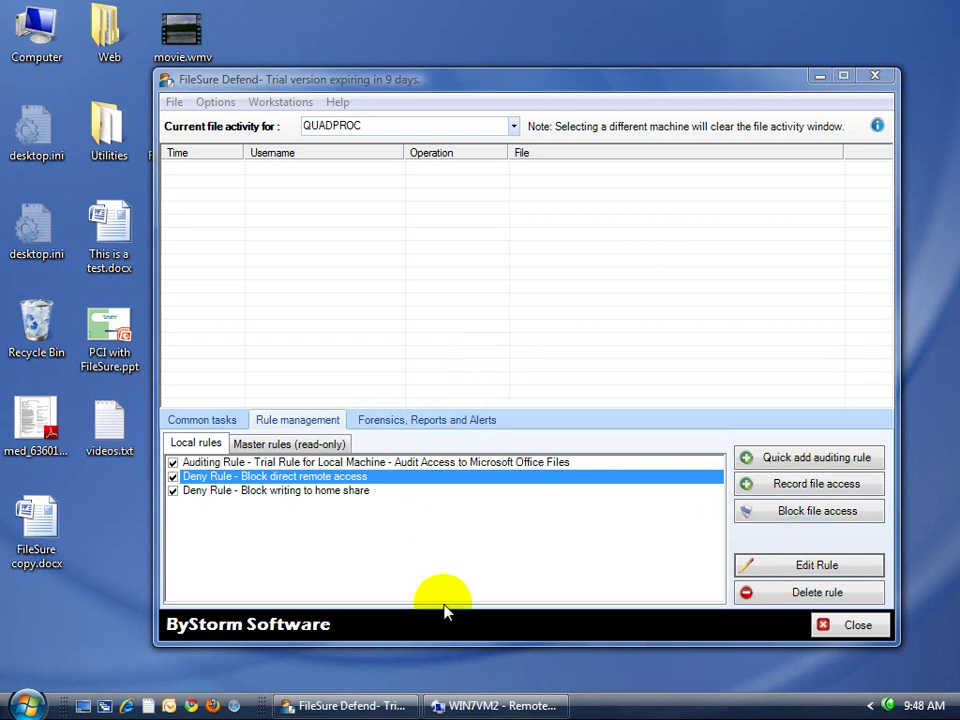
- View the WIN7VM2 remote desktop session and return to FileSure Defend
mouse_move(527, 703)
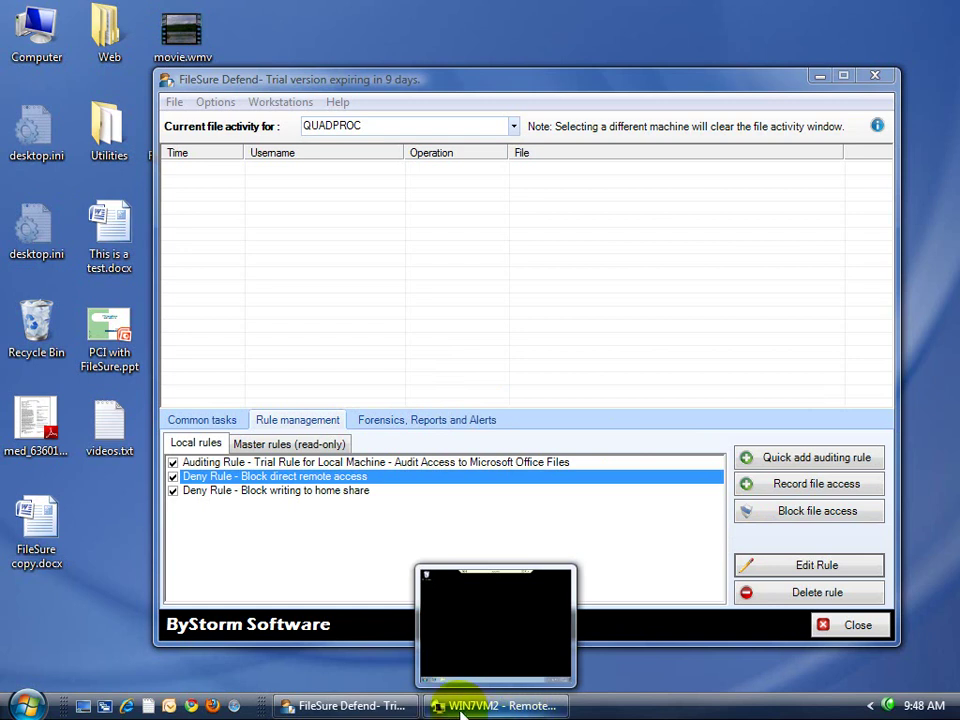
click(484, 708)
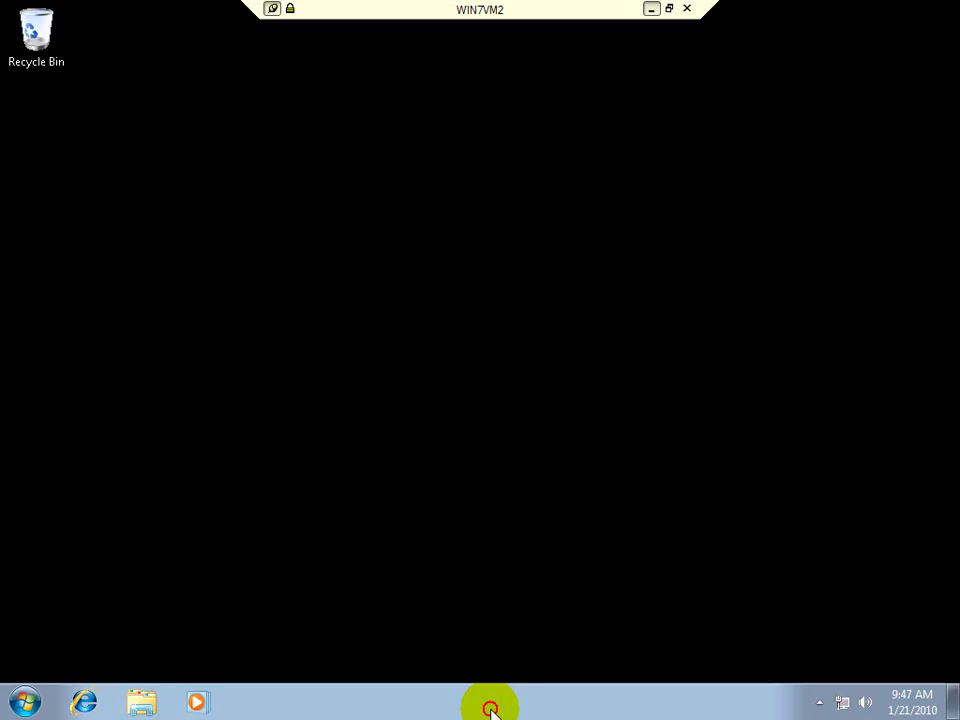
click(651, 8)
- Open FileSure Defend's workstation management and check the deployment status of WIN7VM2
mouse_move(555, 88)
mouse_down()
mouse_move(566, 86)
mouse_move(544, 97)
mouse_up()
click(266, 110)
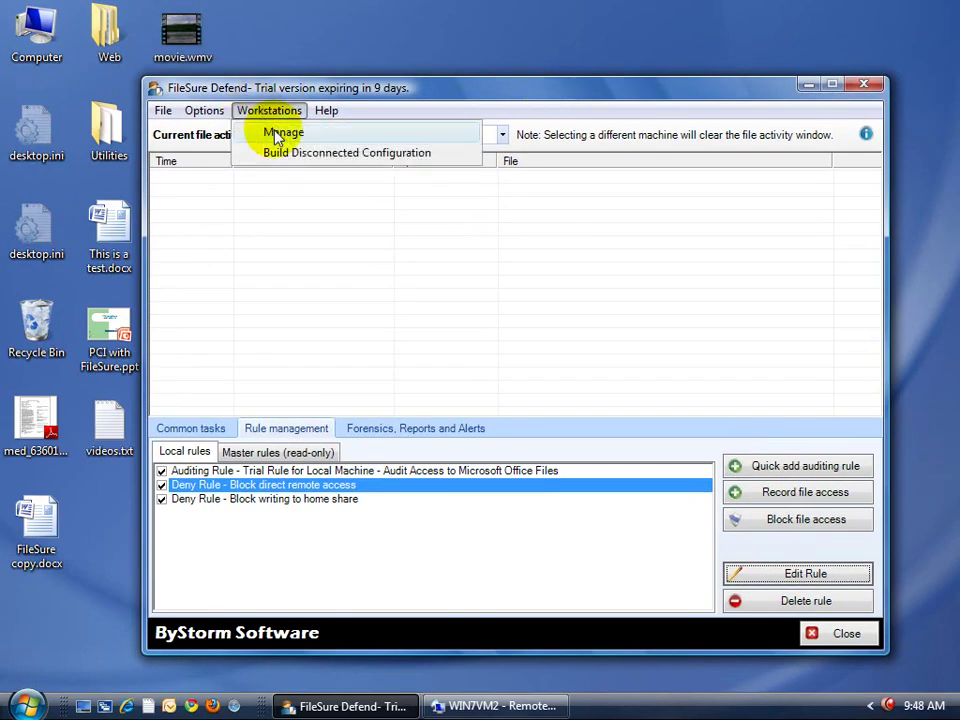
click(285, 133)
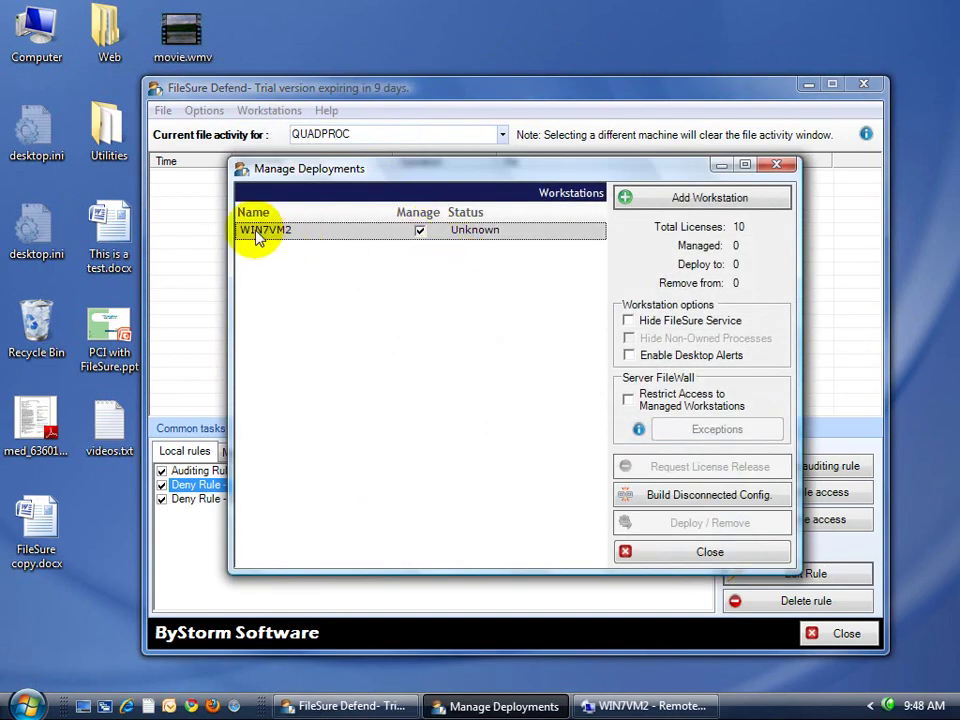
click(544, 239)
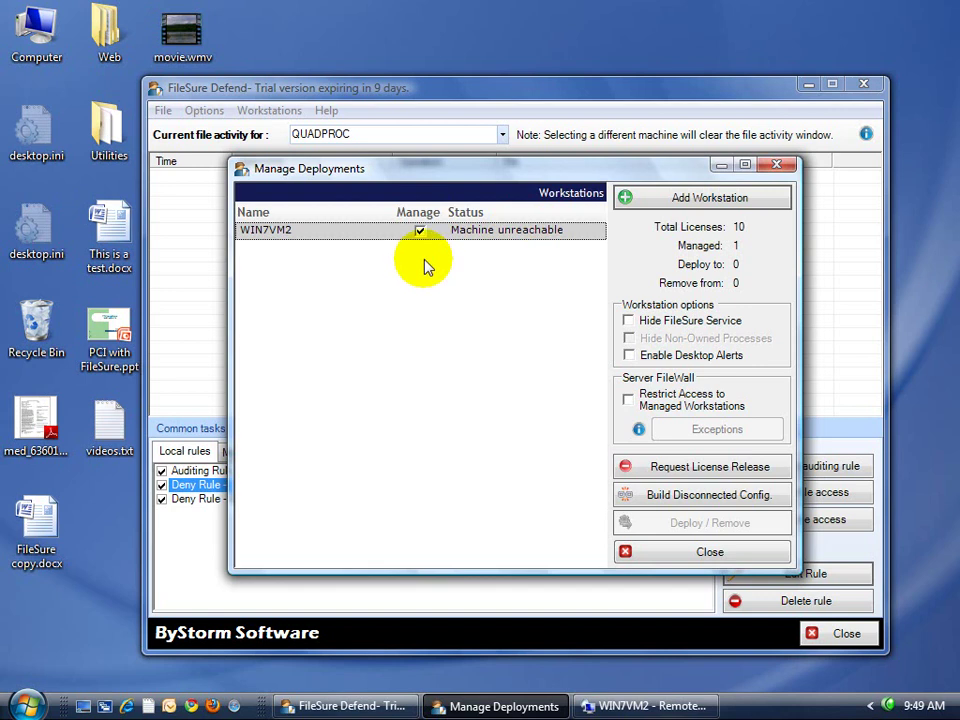
- Switch to the WIN7VM2 remote desktop and open the advanced settings of Windows Firewall through Control Panel
mouse_move(607, 707)
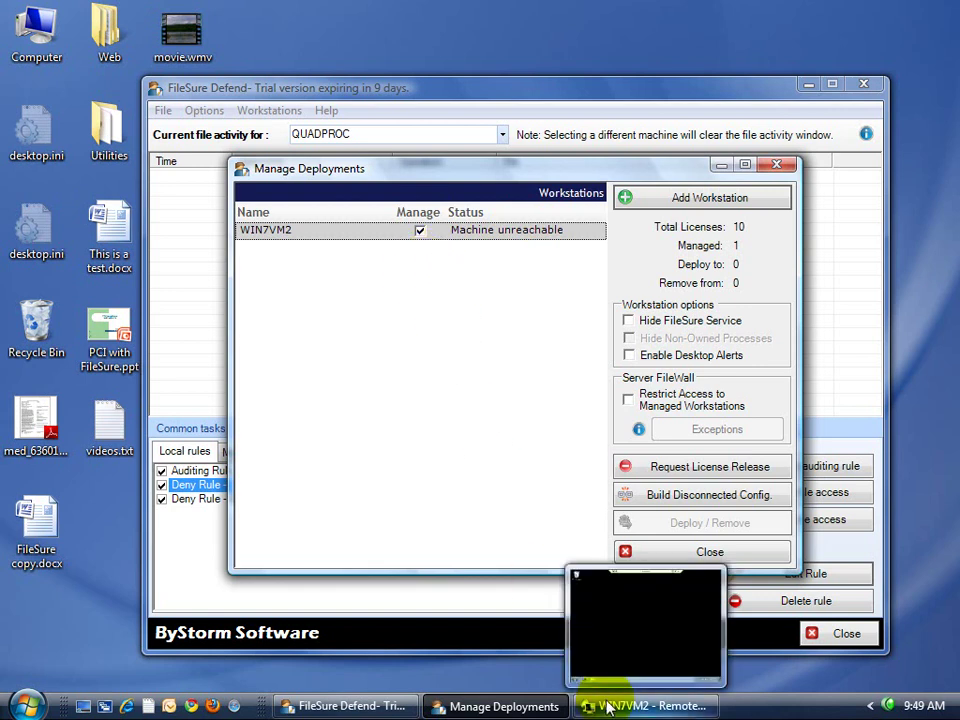
click(607, 707)
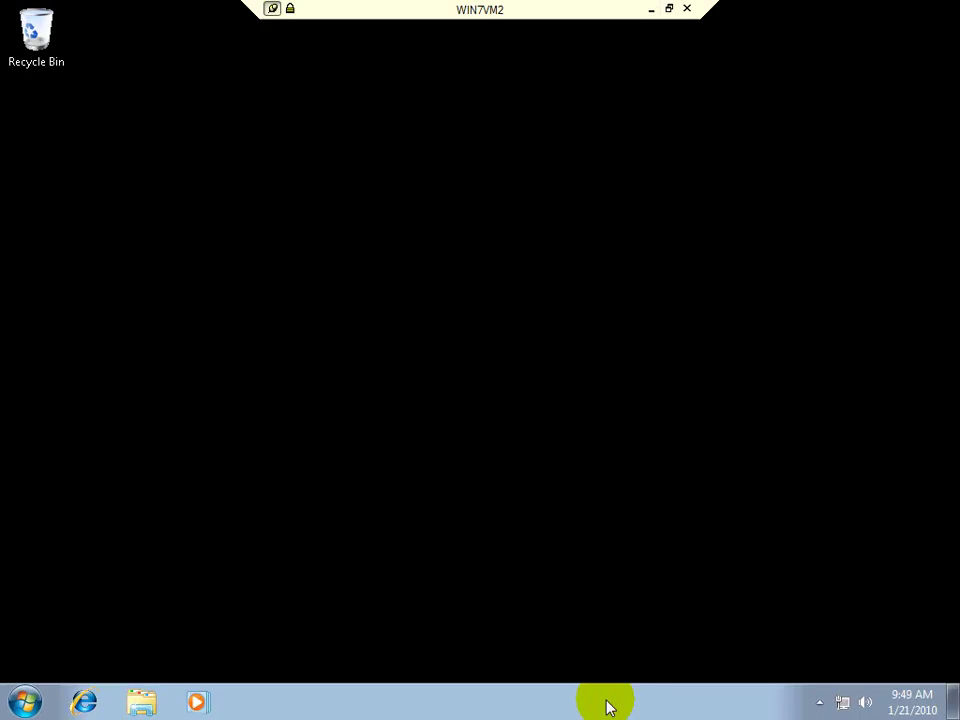
click(24, 702)
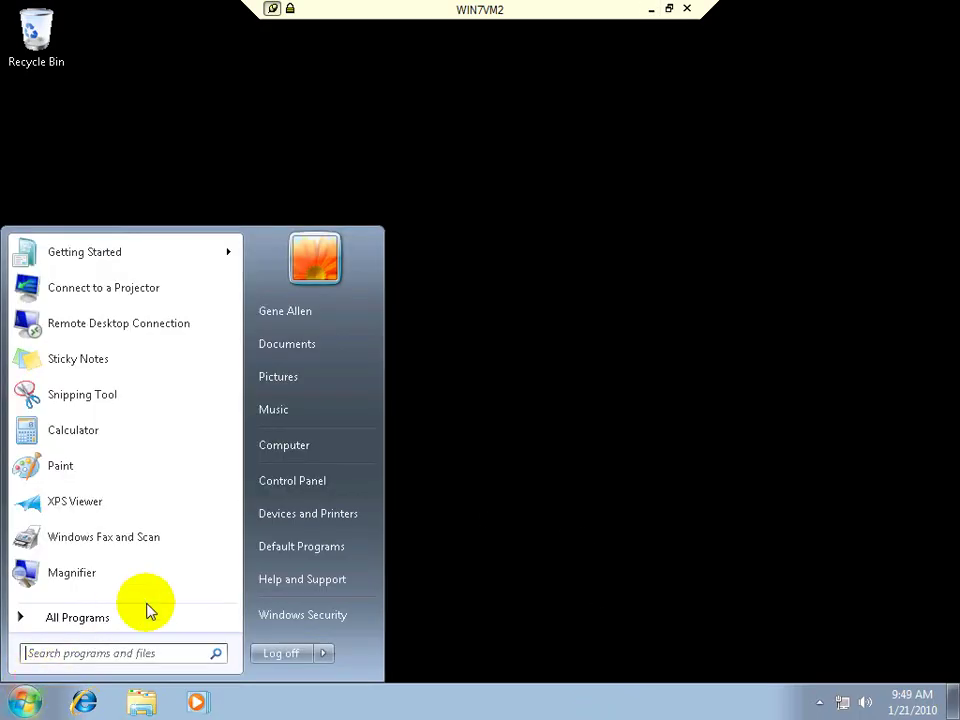
click(326, 492)
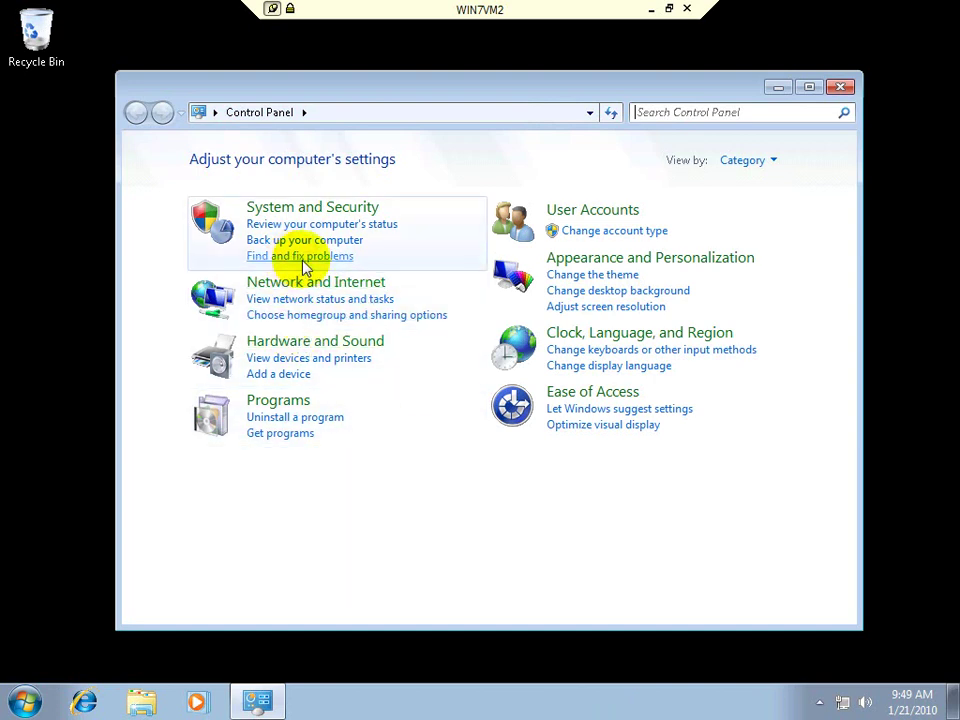
click(300, 212)
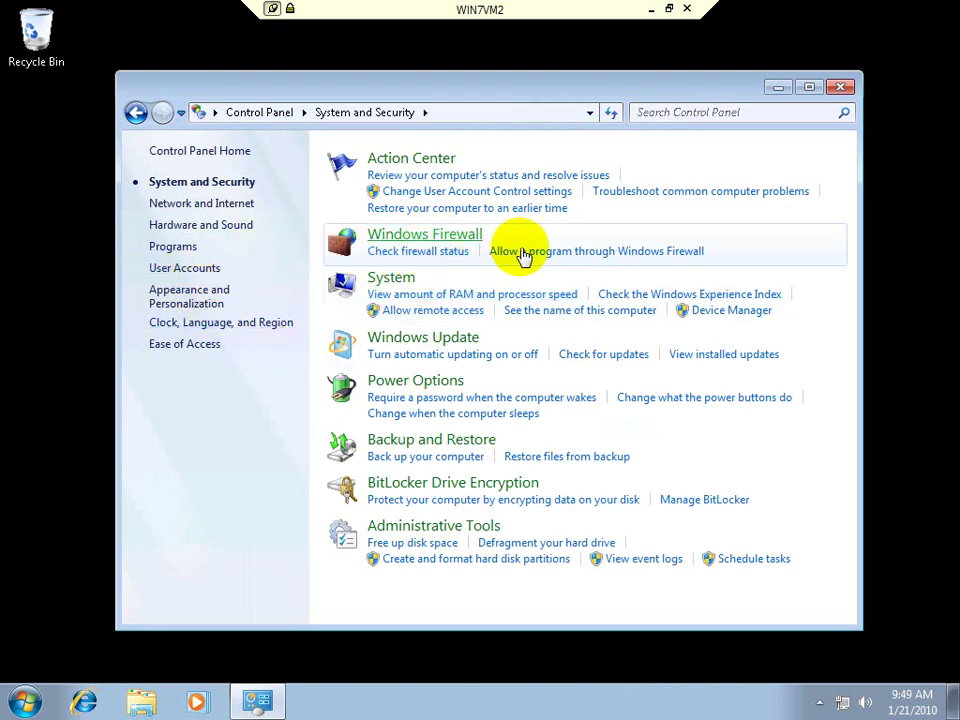
click(570, 254)
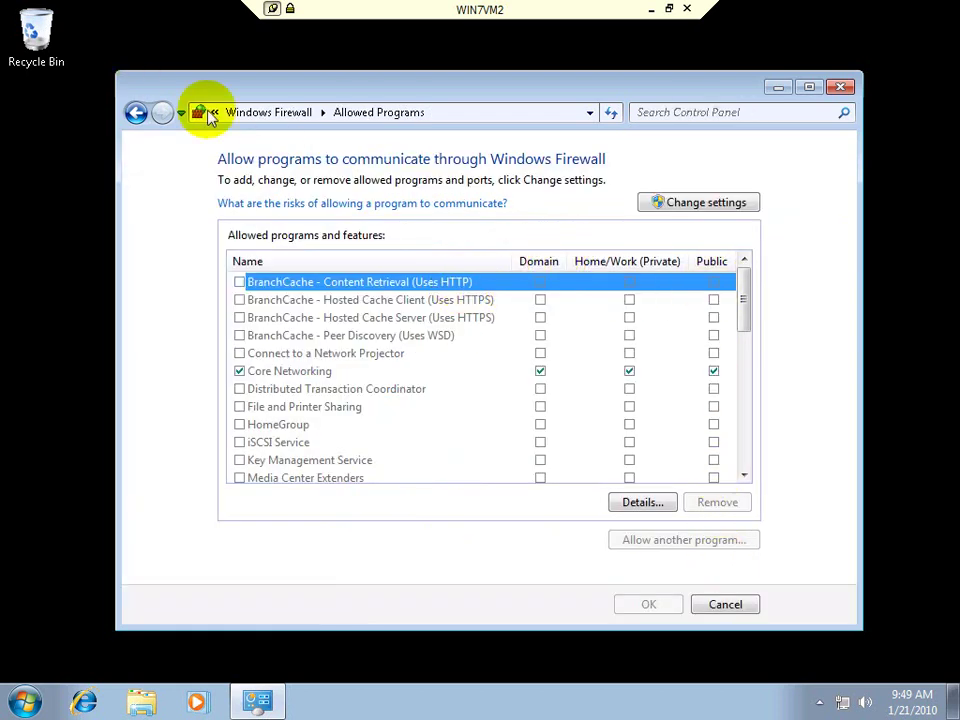
click(288, 116)
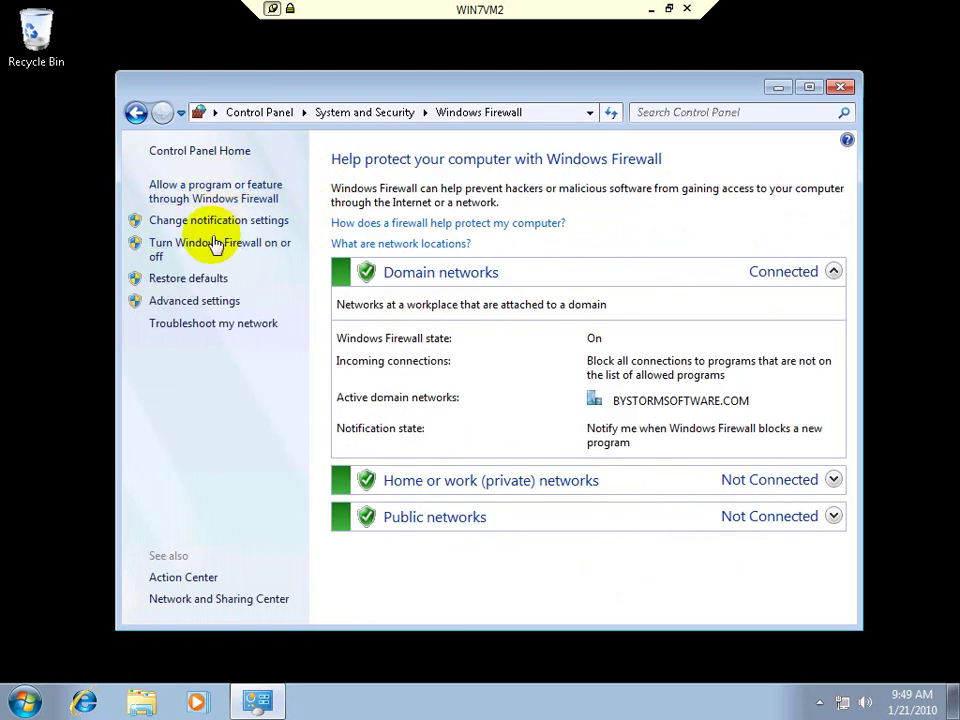
click(236, 304)
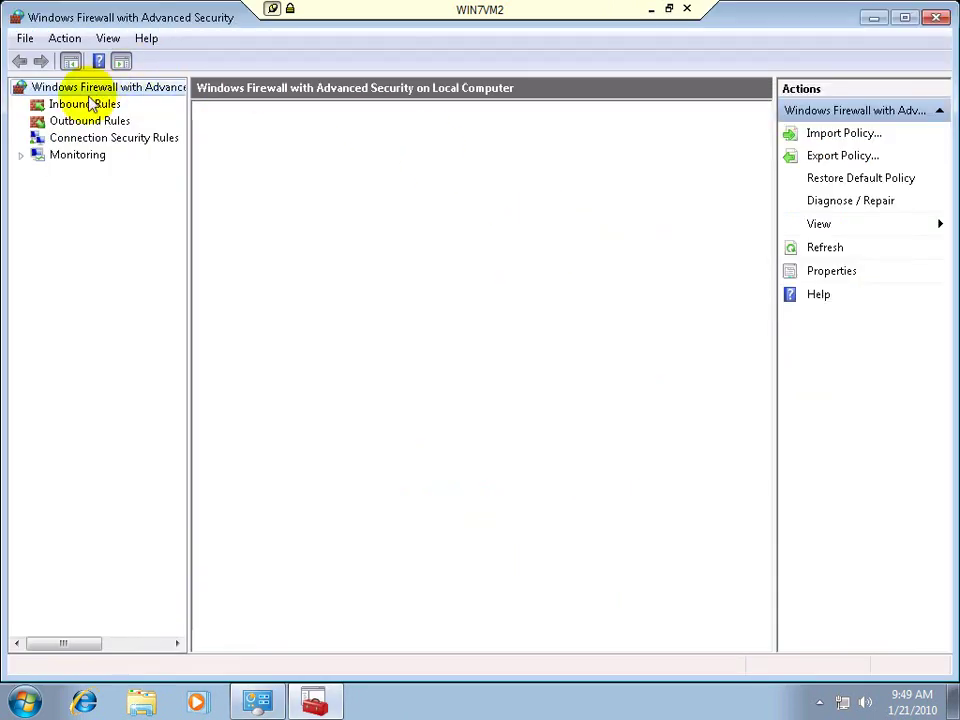
- Display the inbound rules in Windows Firewall with Advanced Security
click(90, 104)
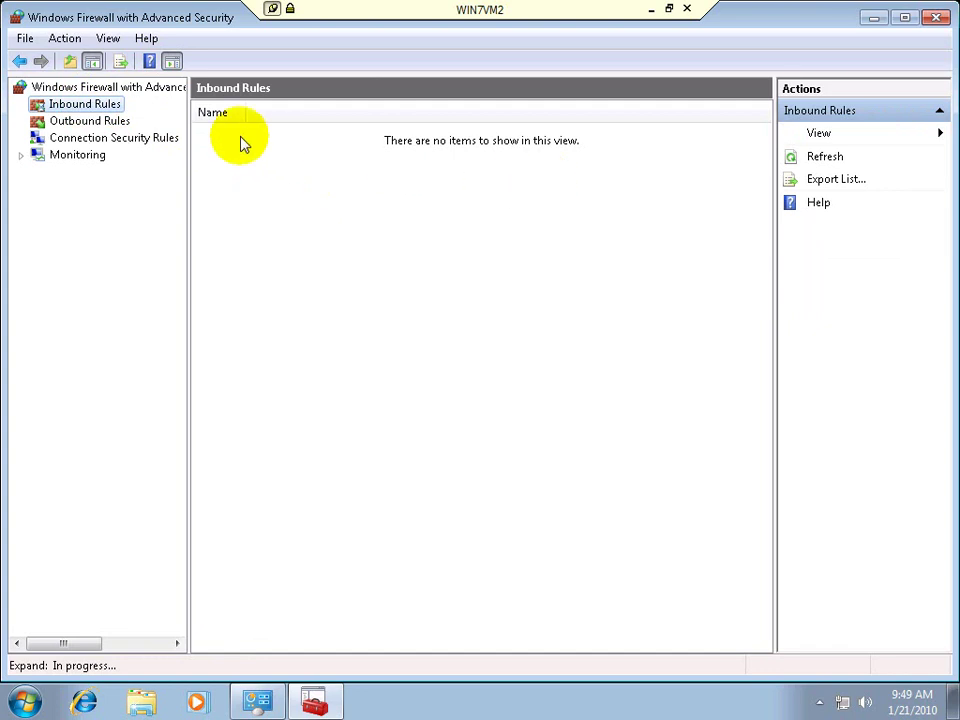
right_click(88, 107)
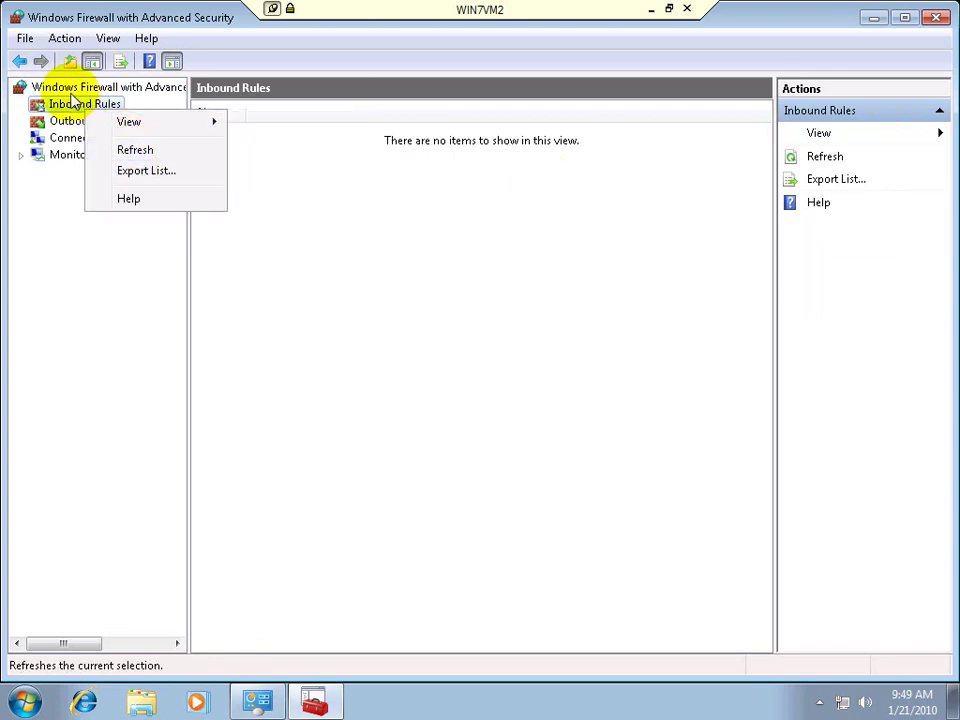
click(72, 100)
right_click(71, 104)
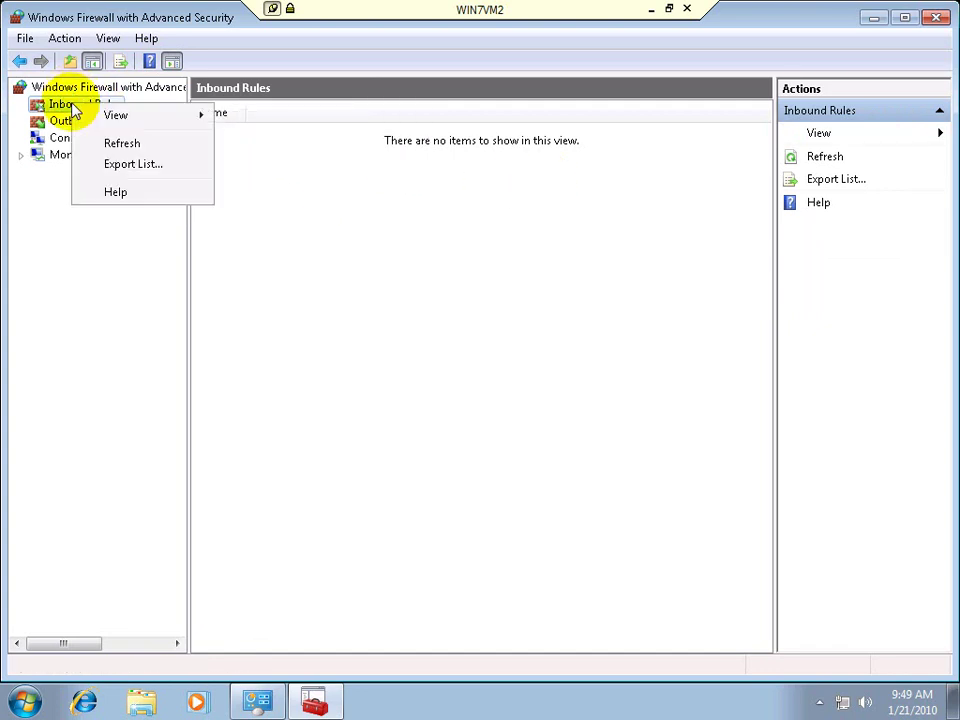
click(456, 93)
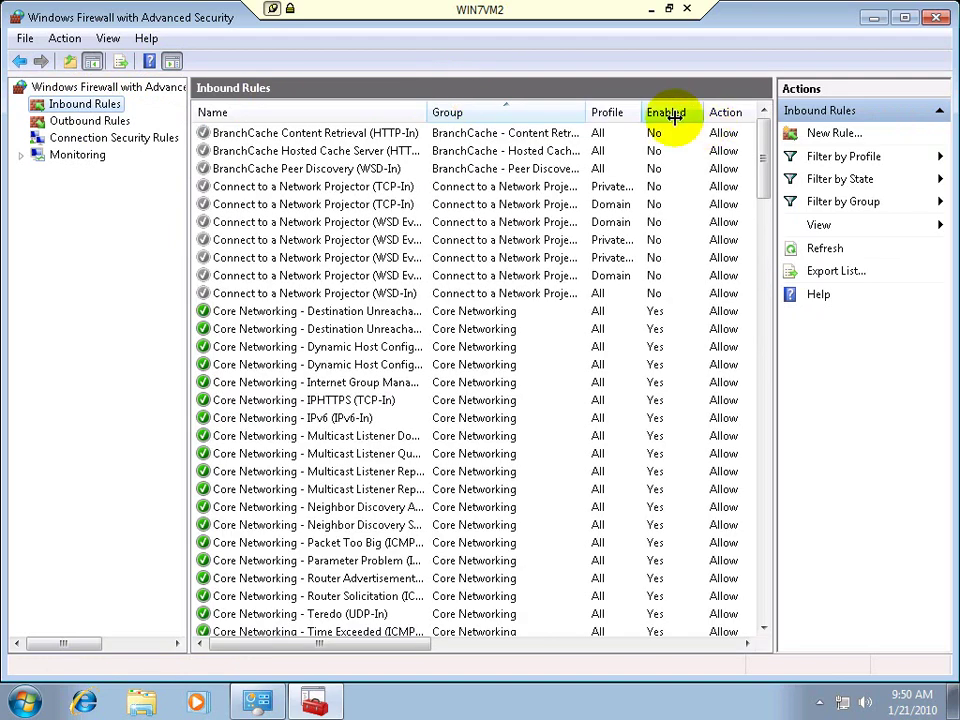
- Start a new inbound rule of type Custom that applies to all programs
right_click(105, 104)
click(139, 121)
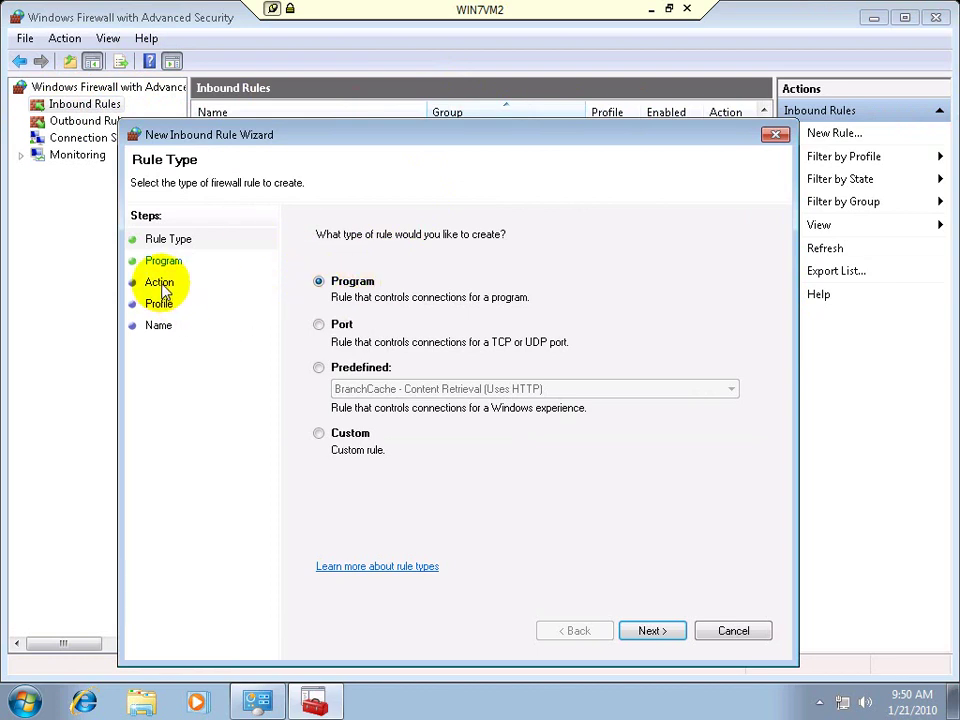
click(342, 432)
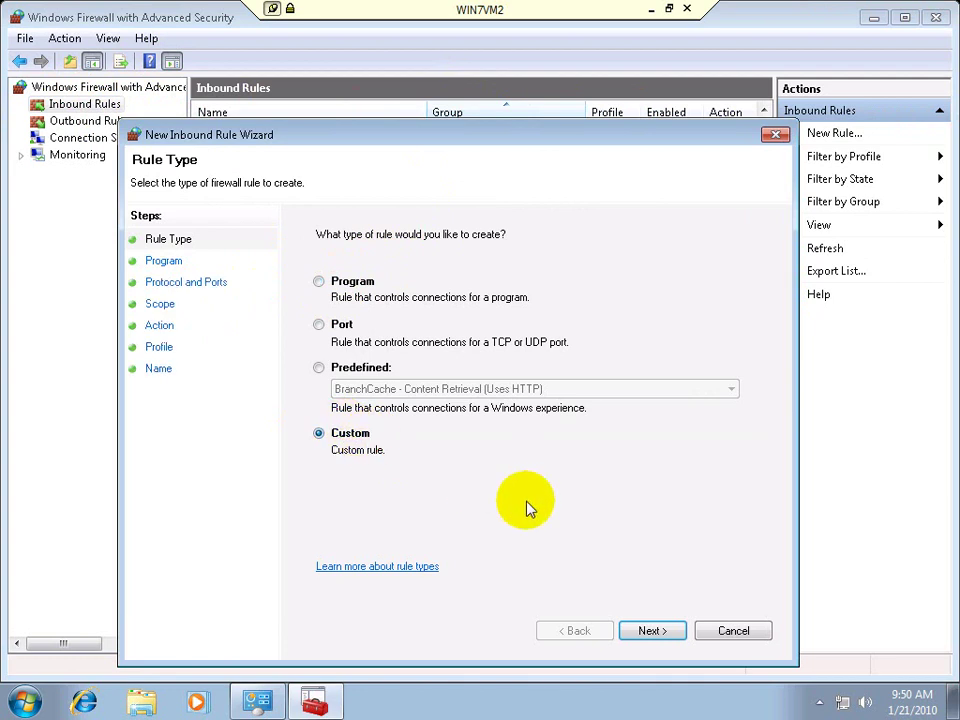
click(662, 632)
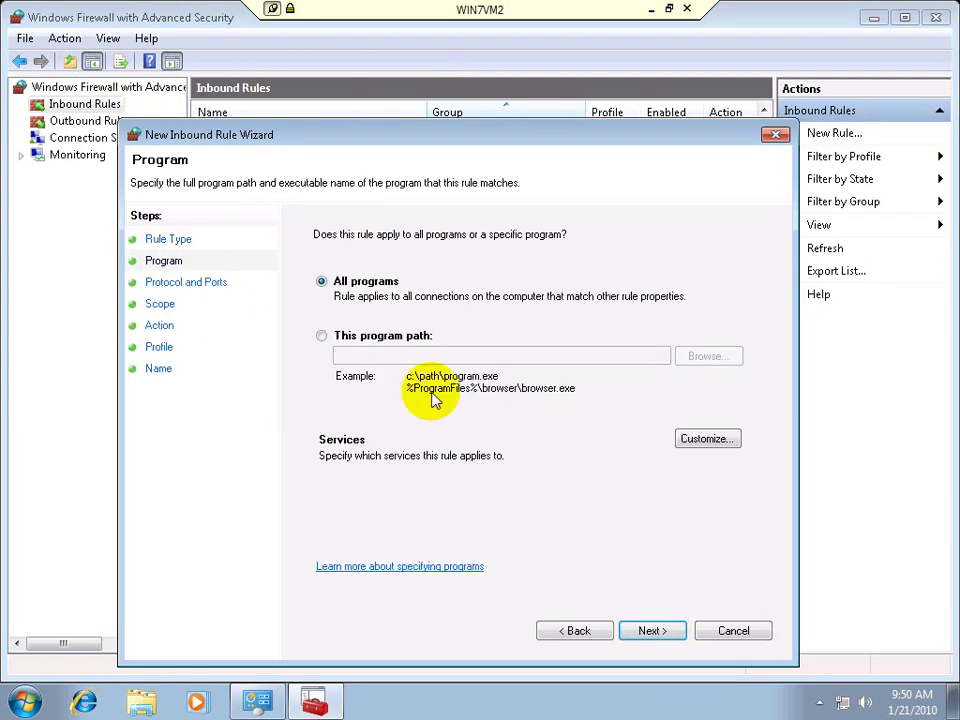
click(653, 632)
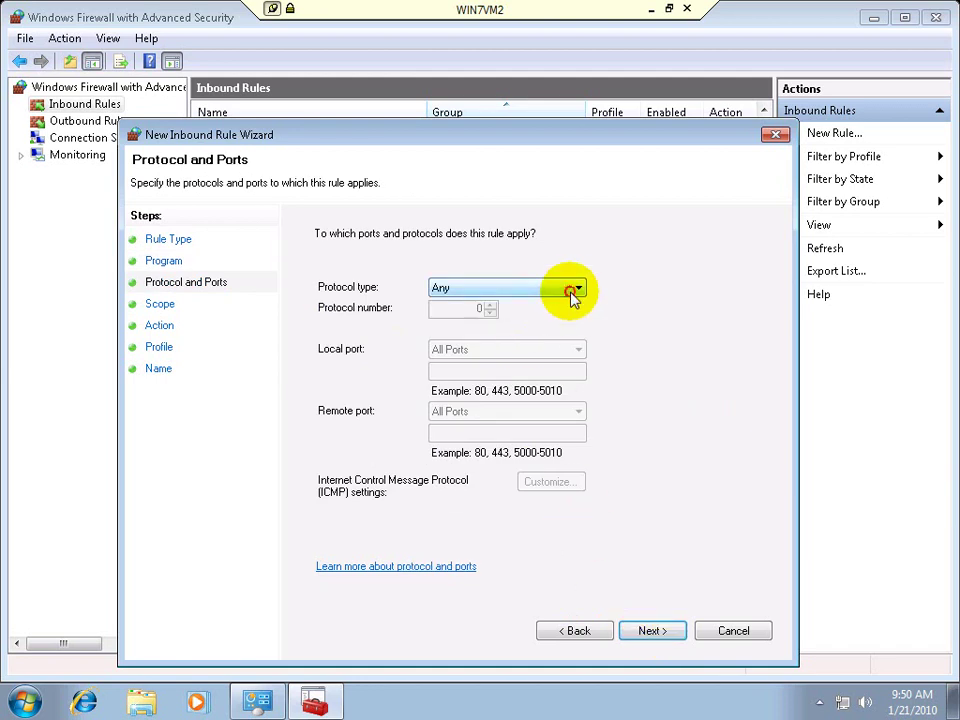
- Set the rule's protocol type to ICMPv4, keeping any local and remote IP address and allowing the connection
click(573, 290)
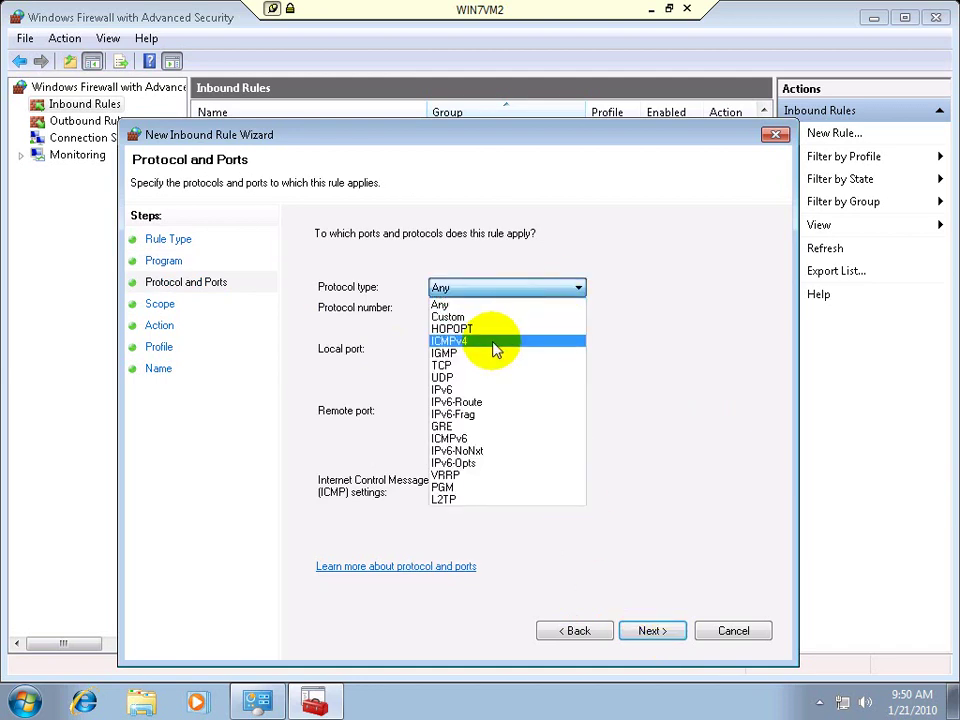
click(495, 342)
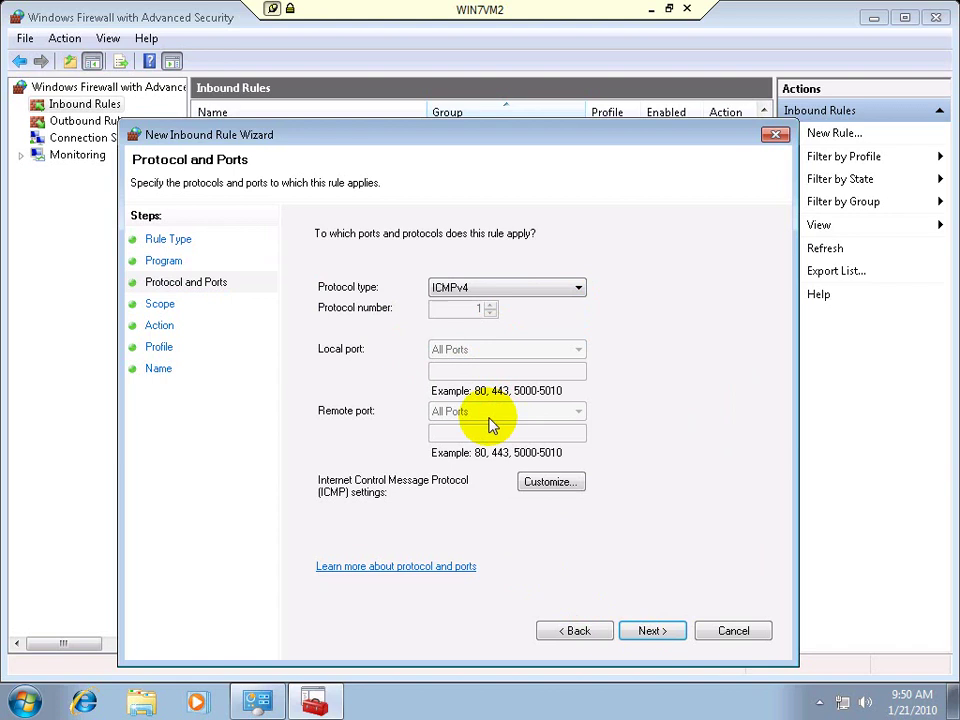
click(651, 631)
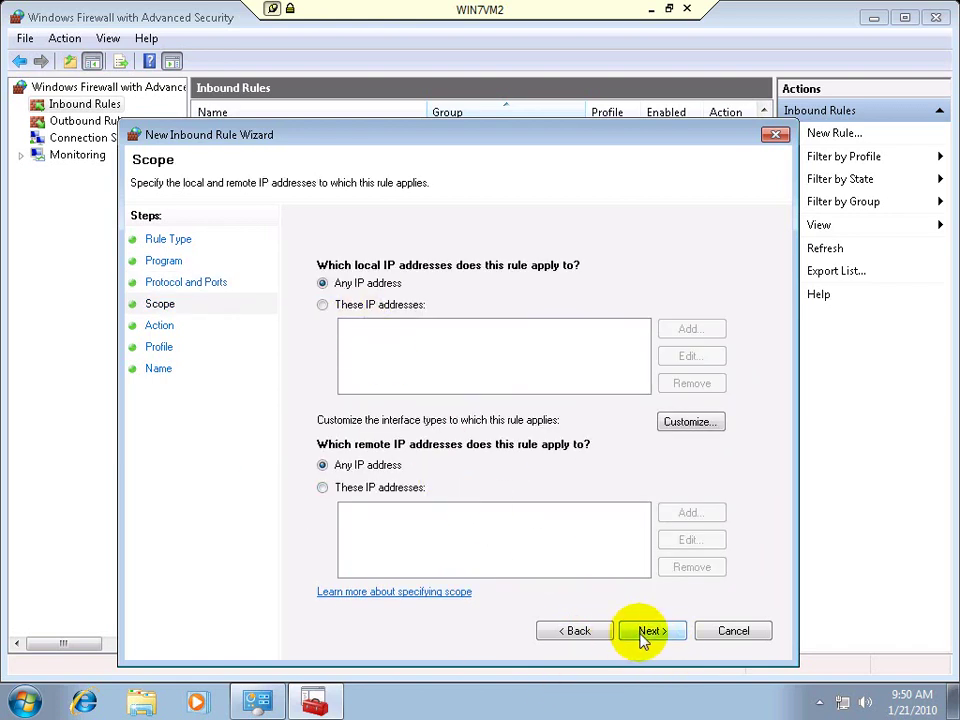
click(651, 633)
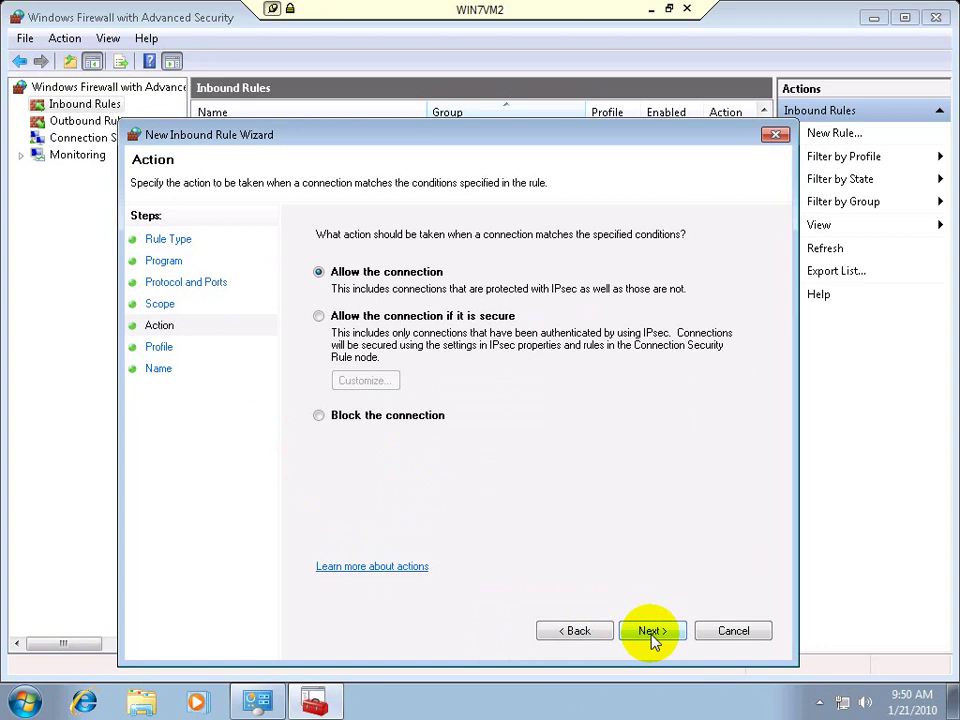
click(652, 631)
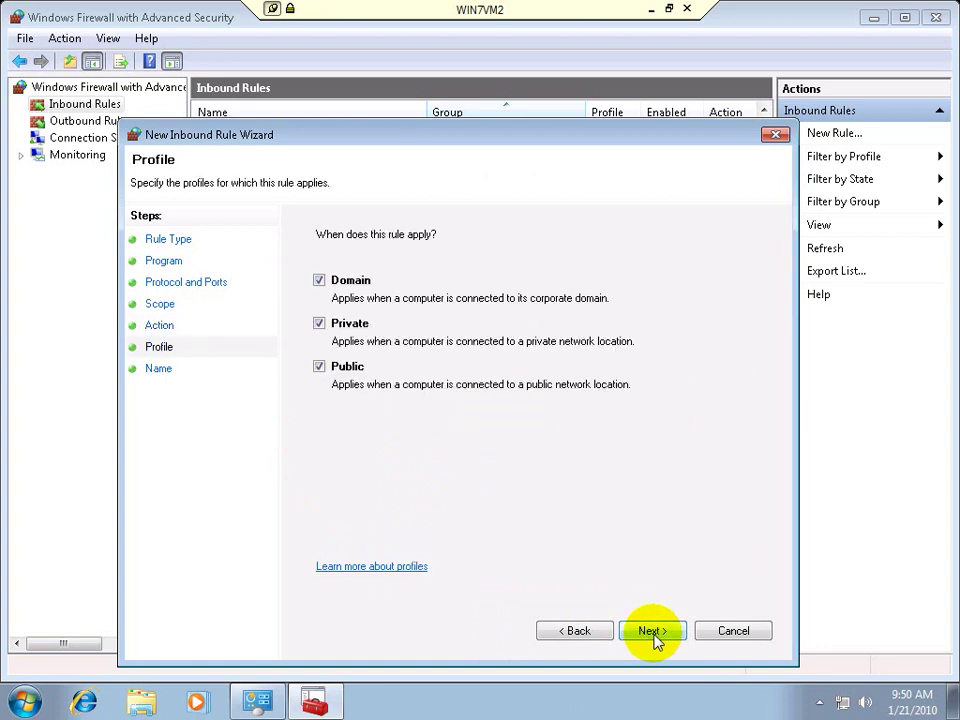
click(318, 324)
click(318, 366)
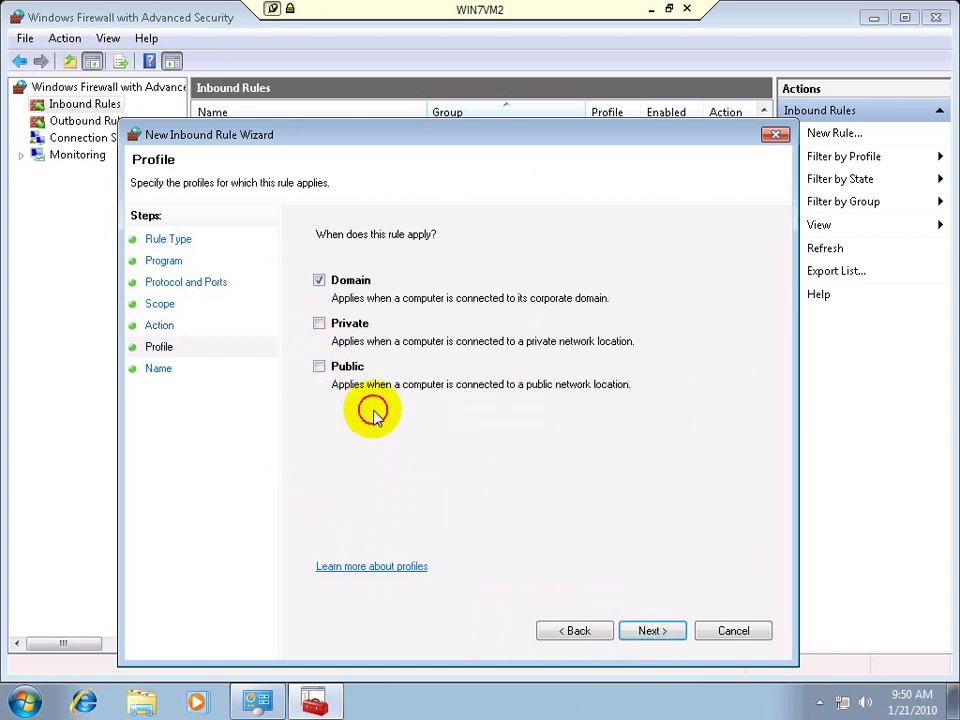
click(318, 323)
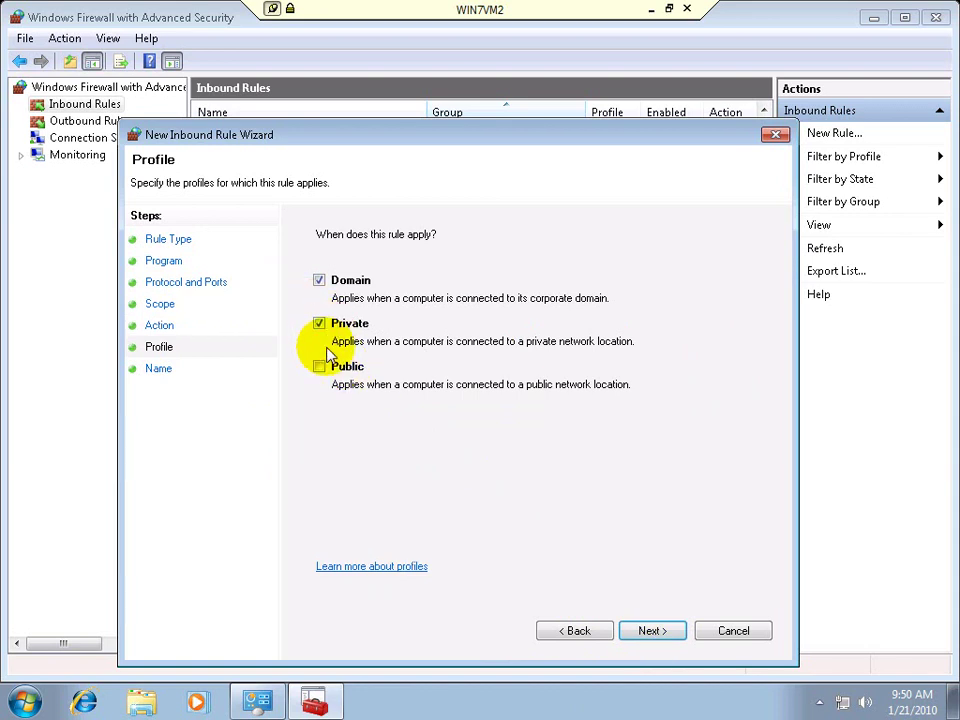
click(318, 366)
- Accept the Domain, Private and Public profiles and finish the rule with the name Unblock Ping
click(642, 631)
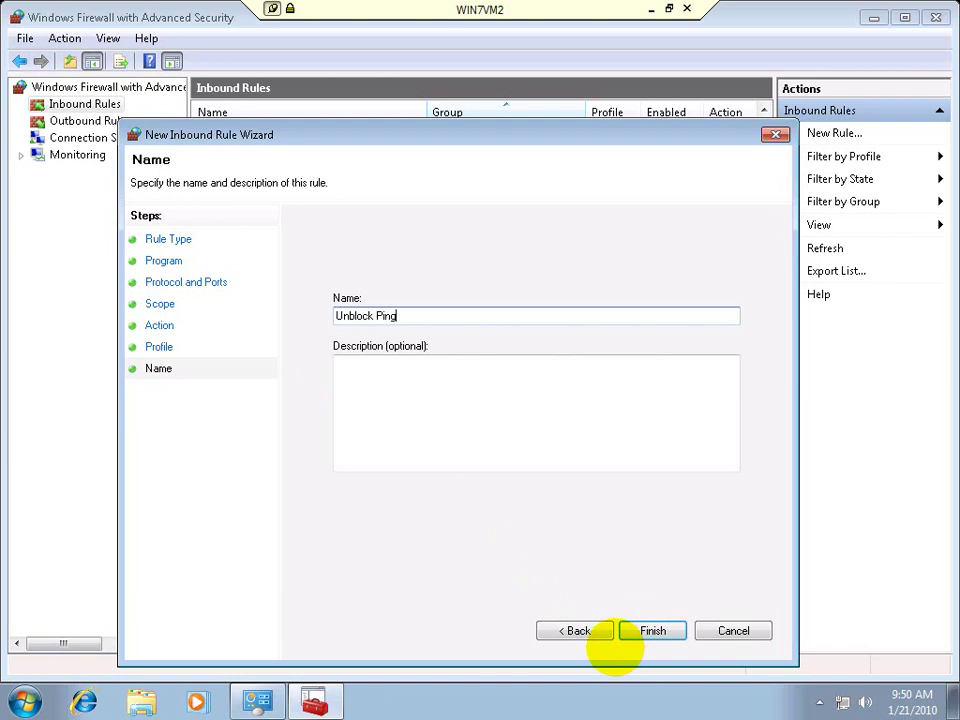
click(656, 630)
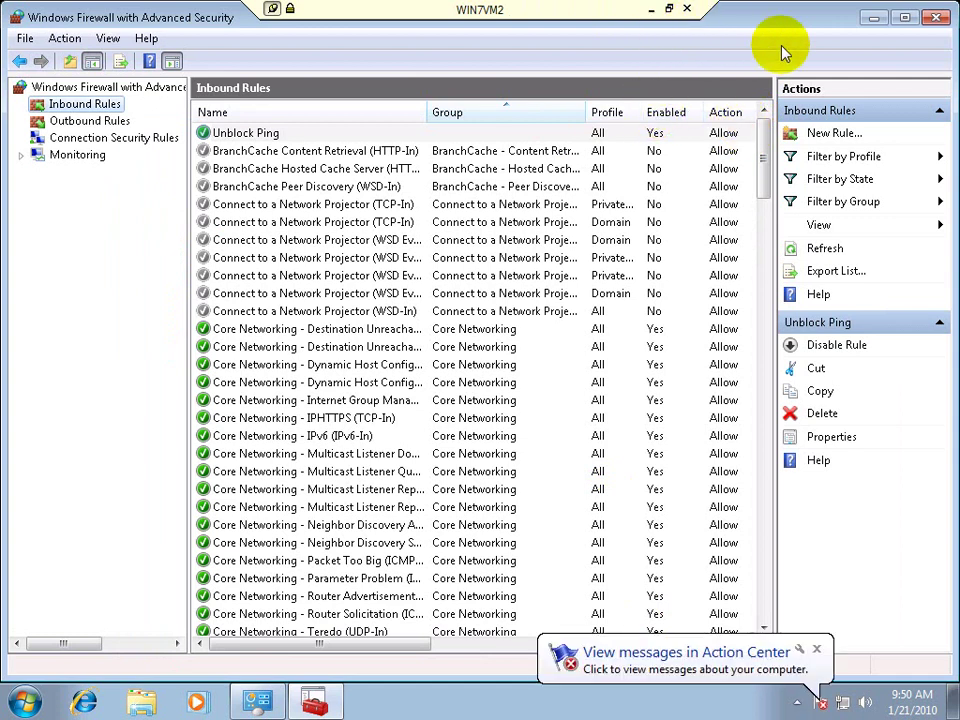
- Switch back to FileSure's Manage Deployments window and recheck the status of WIN7VM2
click(652, 9)
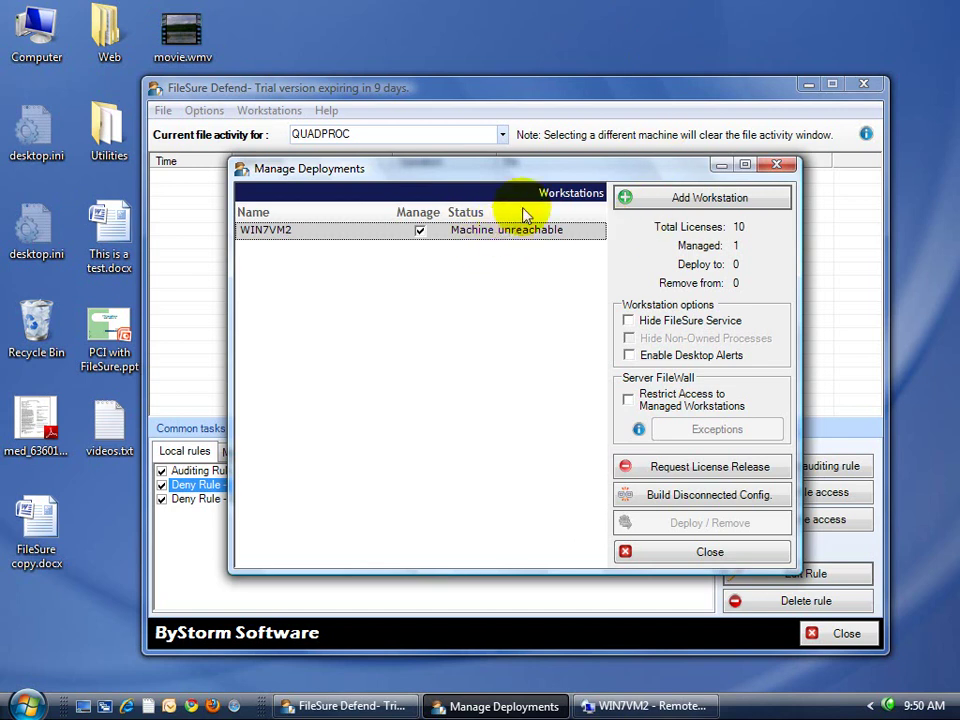
drag(548, 168, 377, 115)
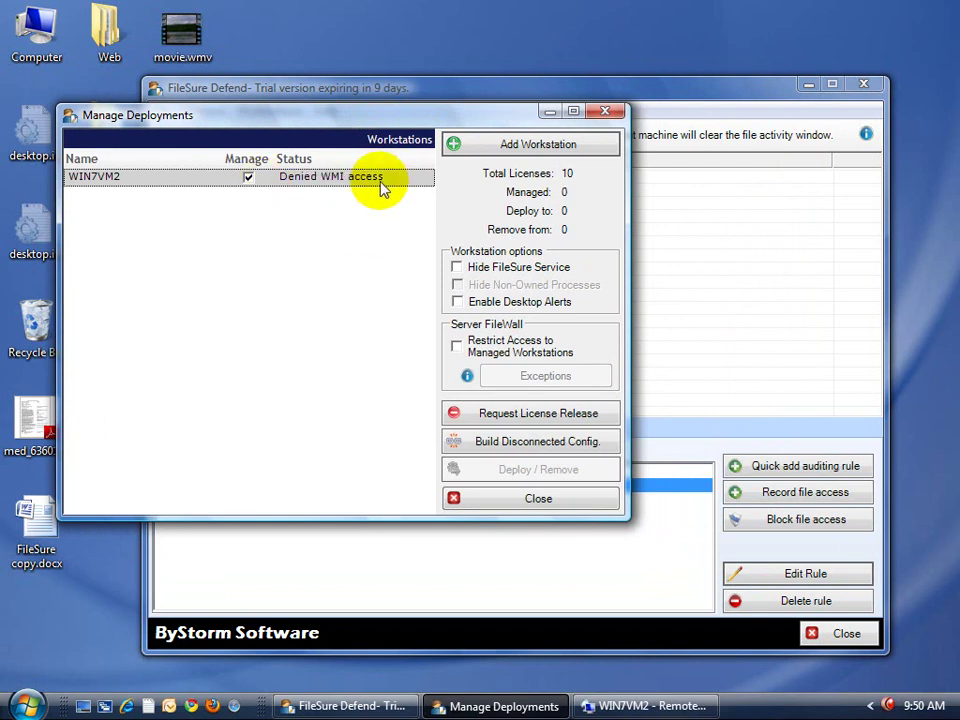
- In the WIN7VM2 session, leave the advanced firewall console and open the list of programs allowed through Windows Firewall
click(604, 703)
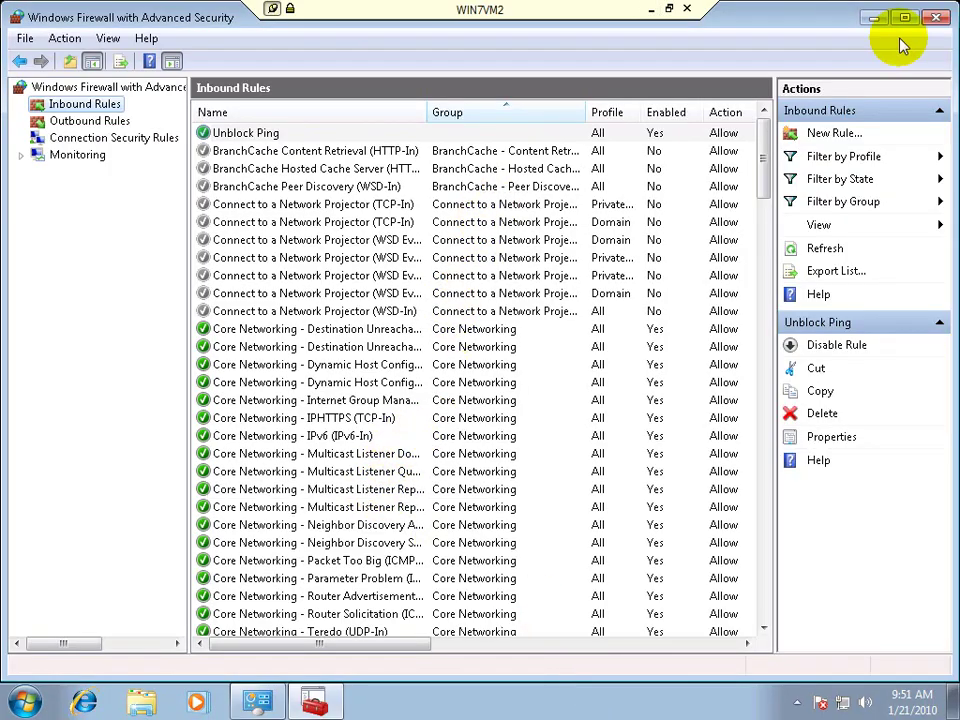
click(940, 20)
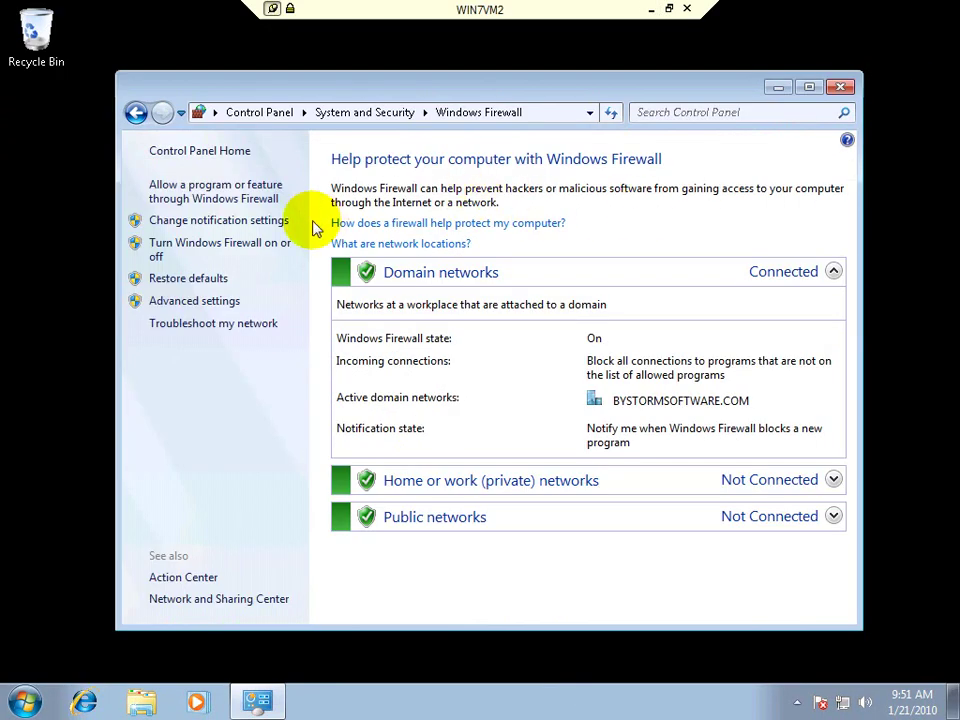
click(212, 198)
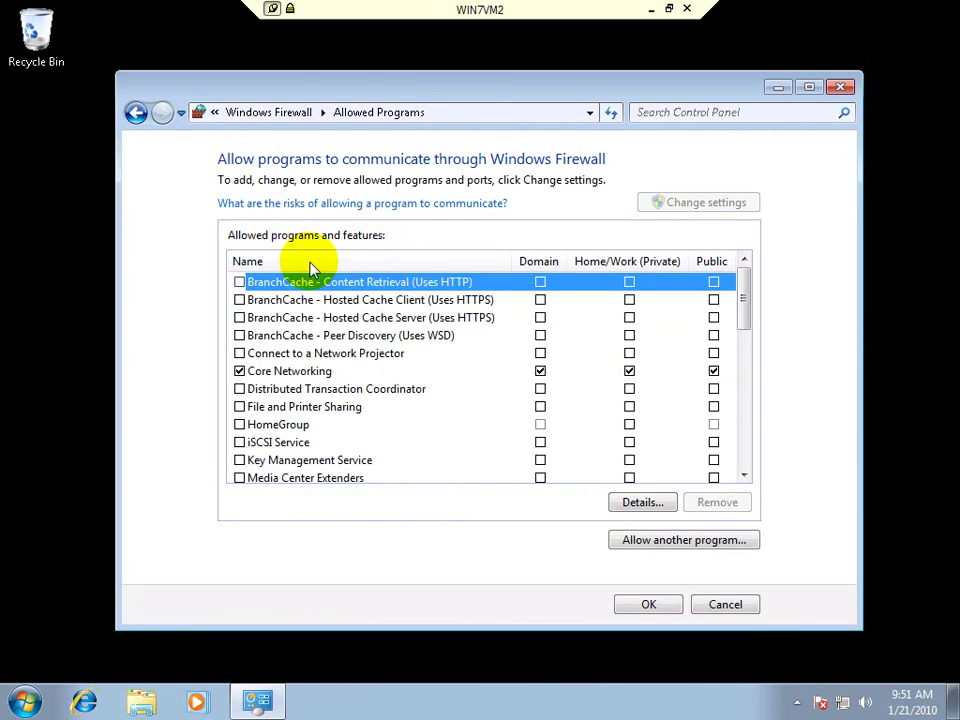
- Allow Windows Management Instrumentation (WMI) through Windows Firewall and save the allowed programs list
drag(738, 322, 742, 425)
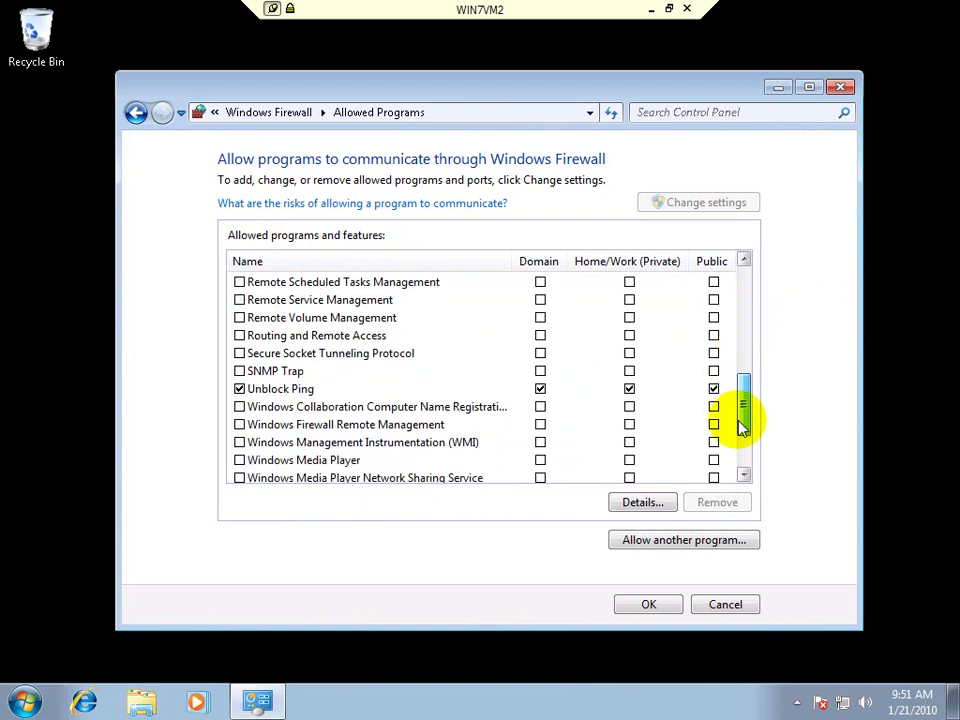
click(381, 443)
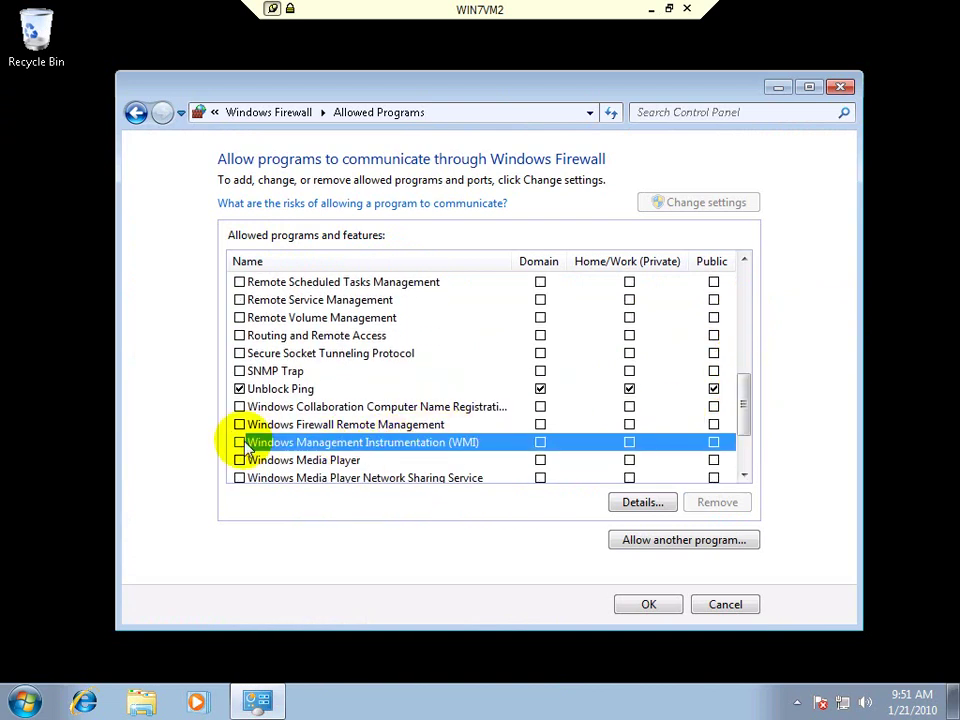
click(662, 607)
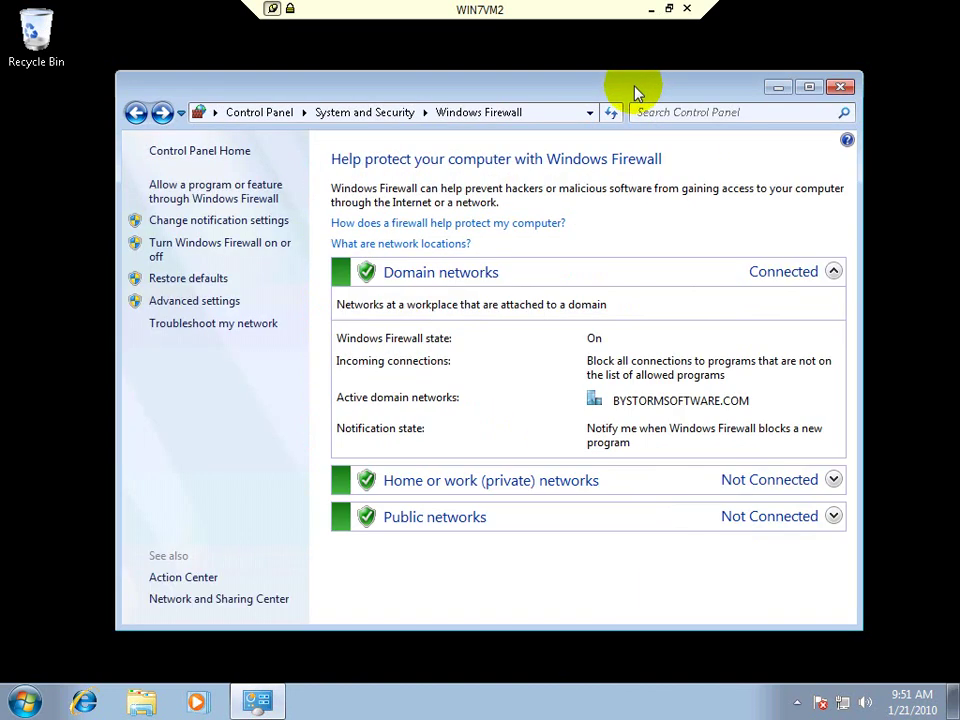
- Switch back to FileSure's Manage Deployments window and recheck WIN7VM2's status, adjusting the Name and Manage column widths
click(652, 10)
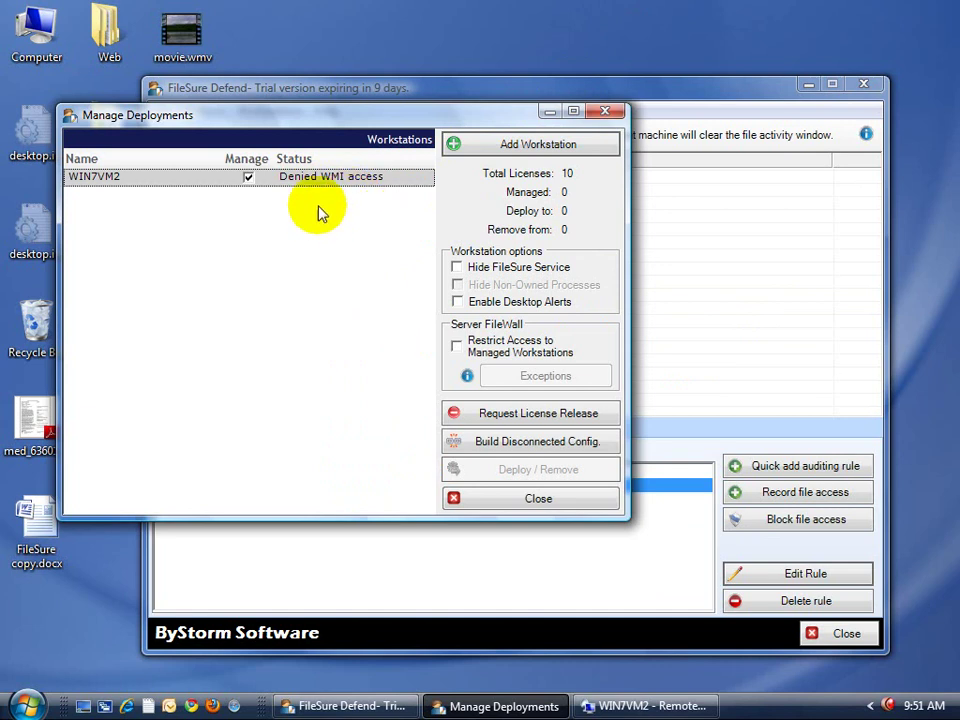
drag(224, 159, 199, 160)
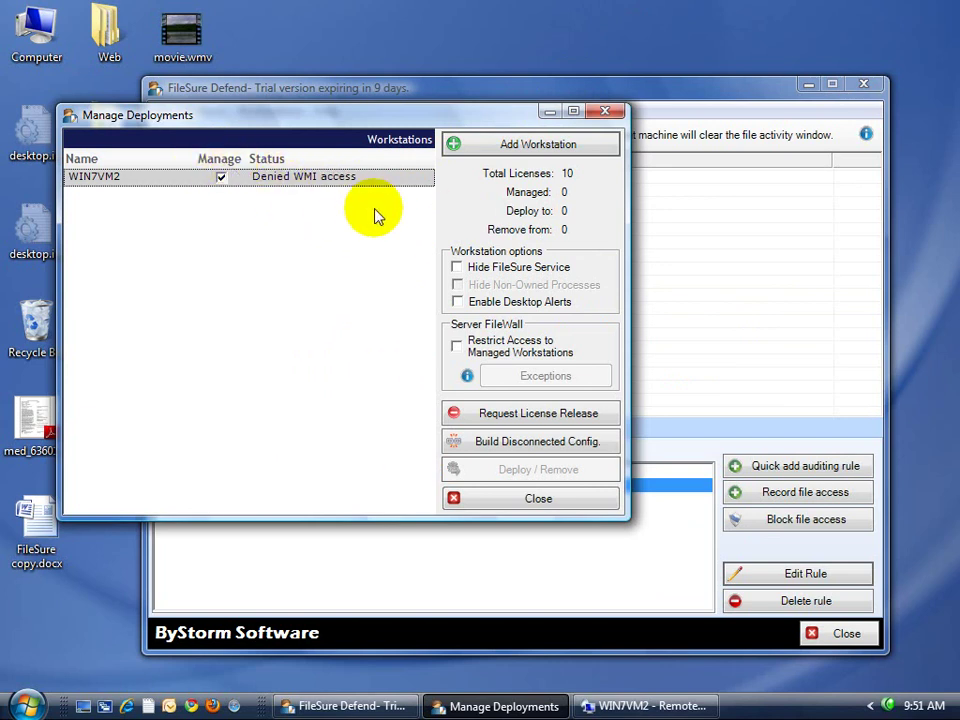
drag(247, 162, 260, 164)
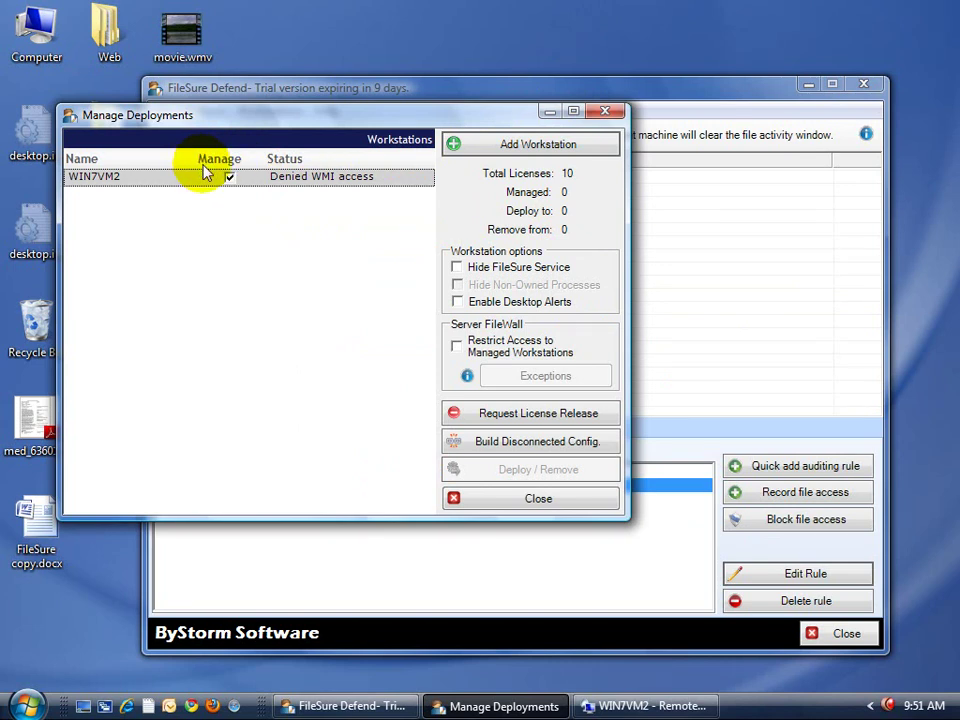
drag(200, 167, 191, 161)
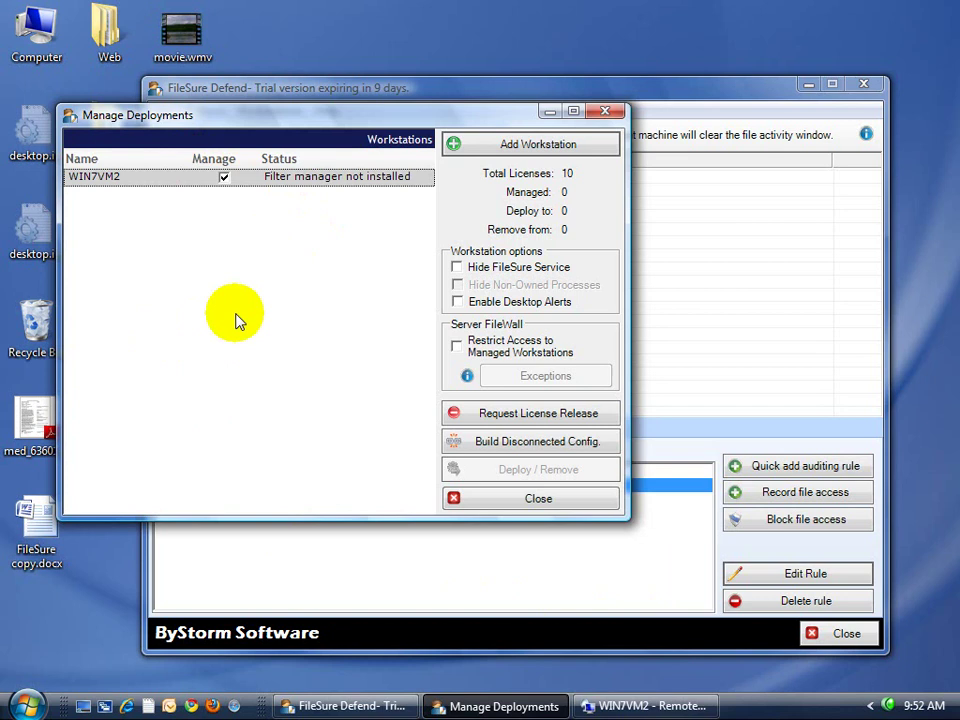
- Return to the WIN7VM2 session and allow File and Printer Sharing through Windows Firewall for the Domain network, saving the list
mouse_move(633, 713)
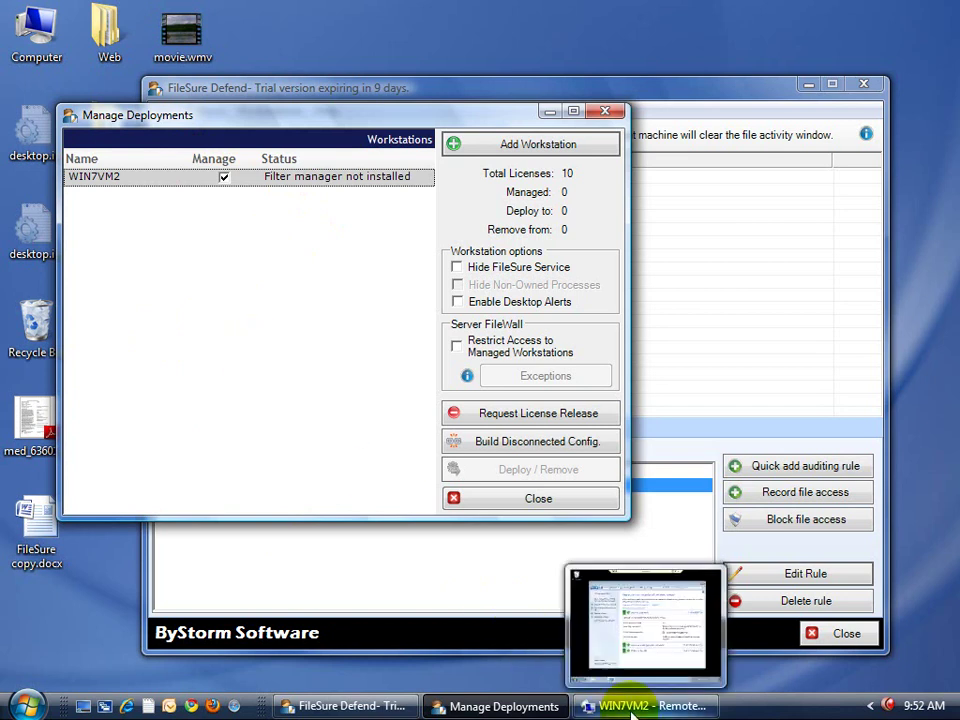
click(633, 713)
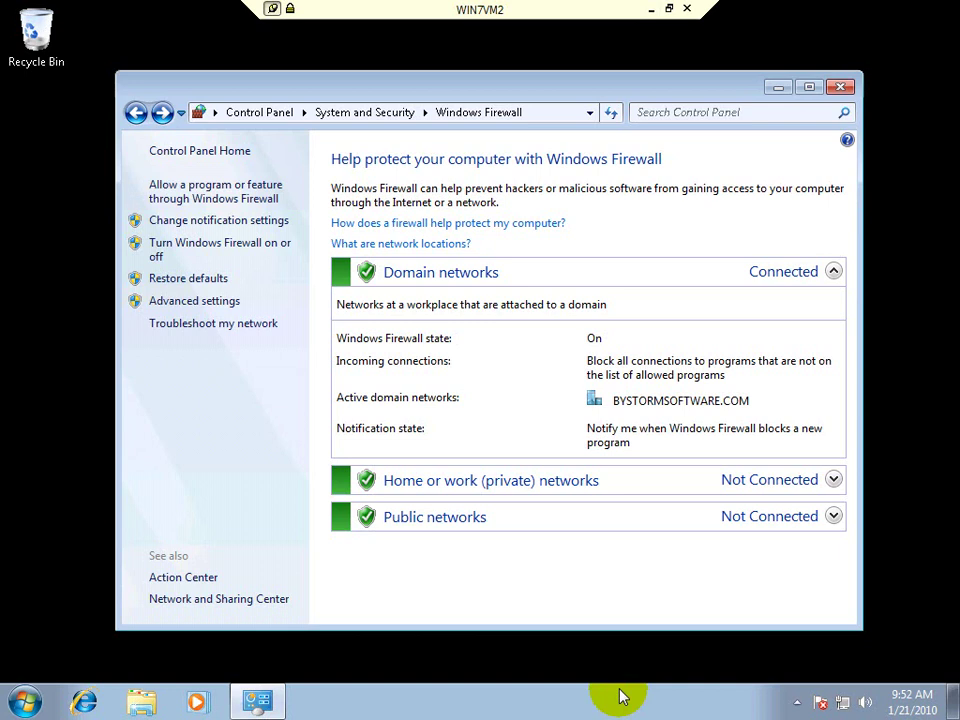
click(252, 198)
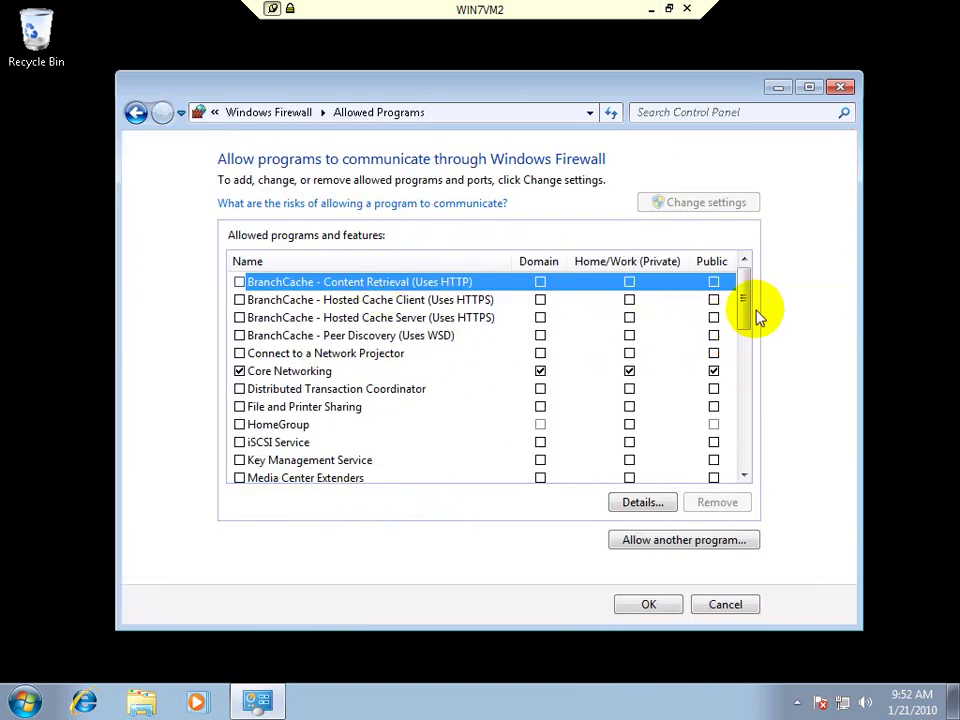
click(288, 406)
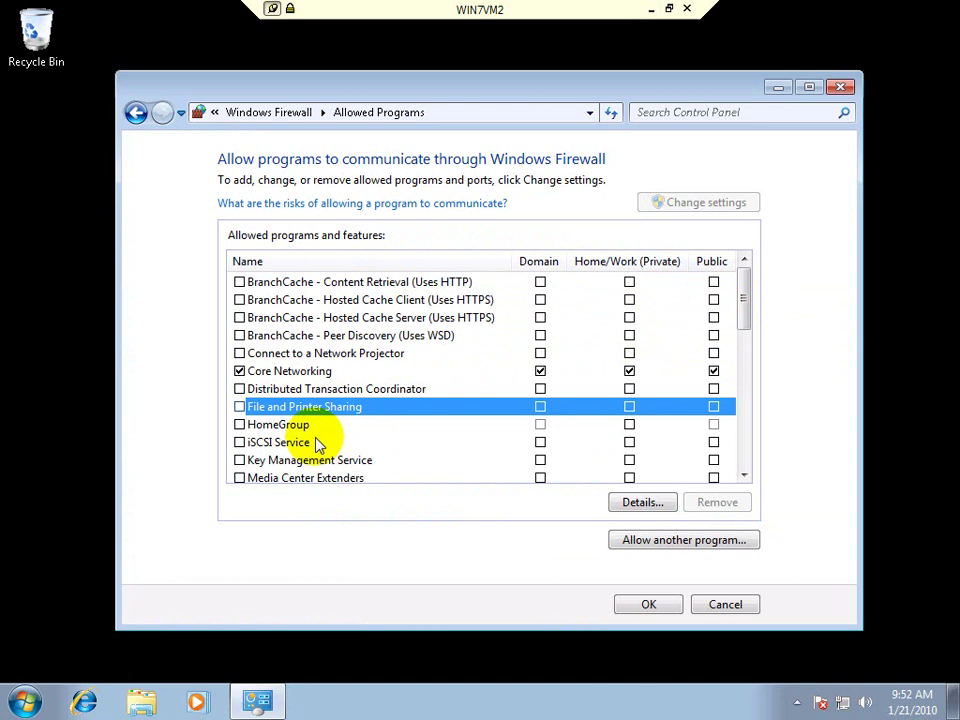
click(239, 408)
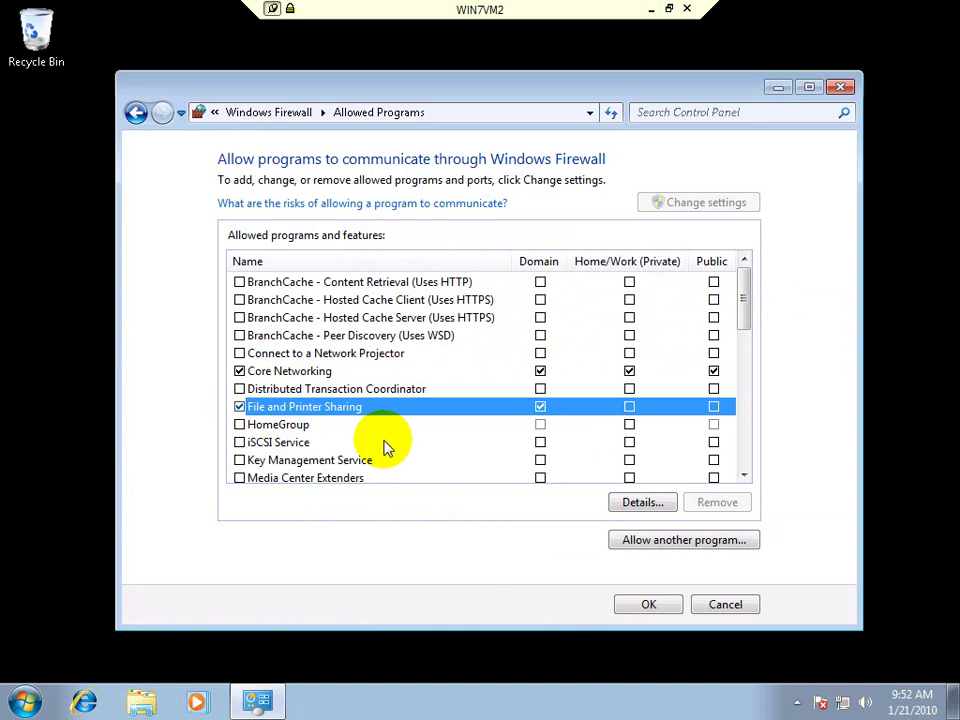
click(640, 605)
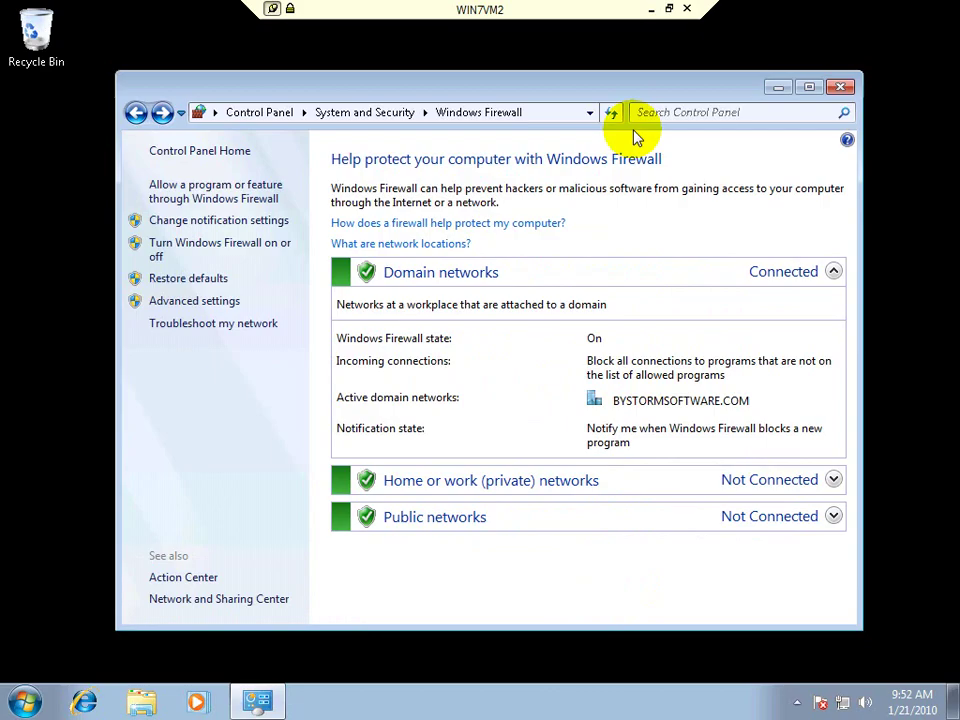
- Switch to FileSure's Manage Deployments window and narrow the Name and Manage columns to read WIN7VM2's full status
click(651, 8)
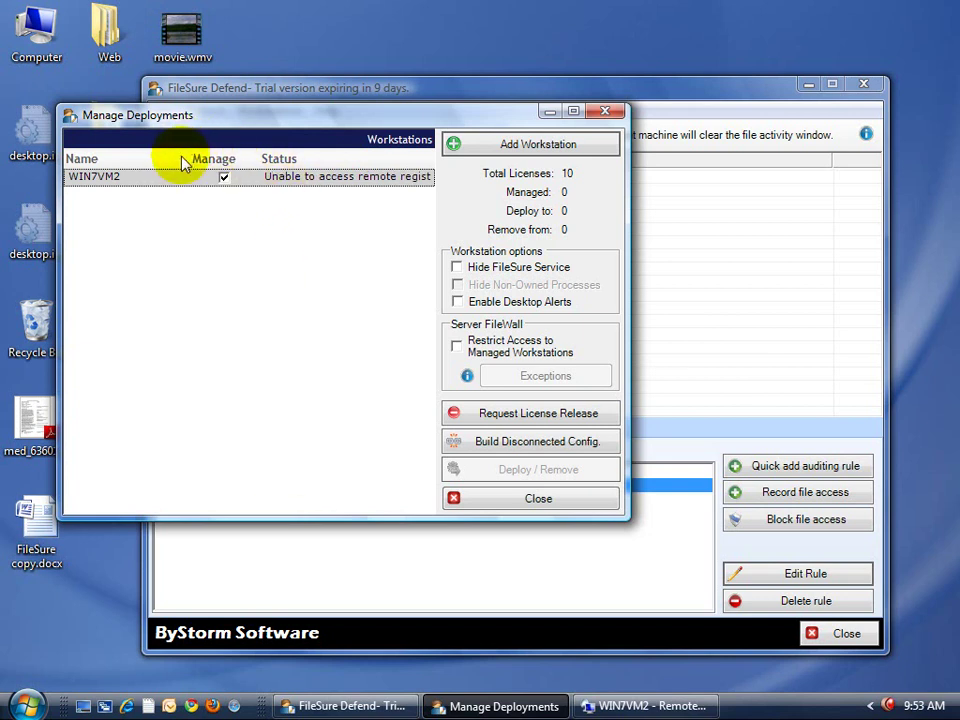
drag(189, 157, 167, 156)
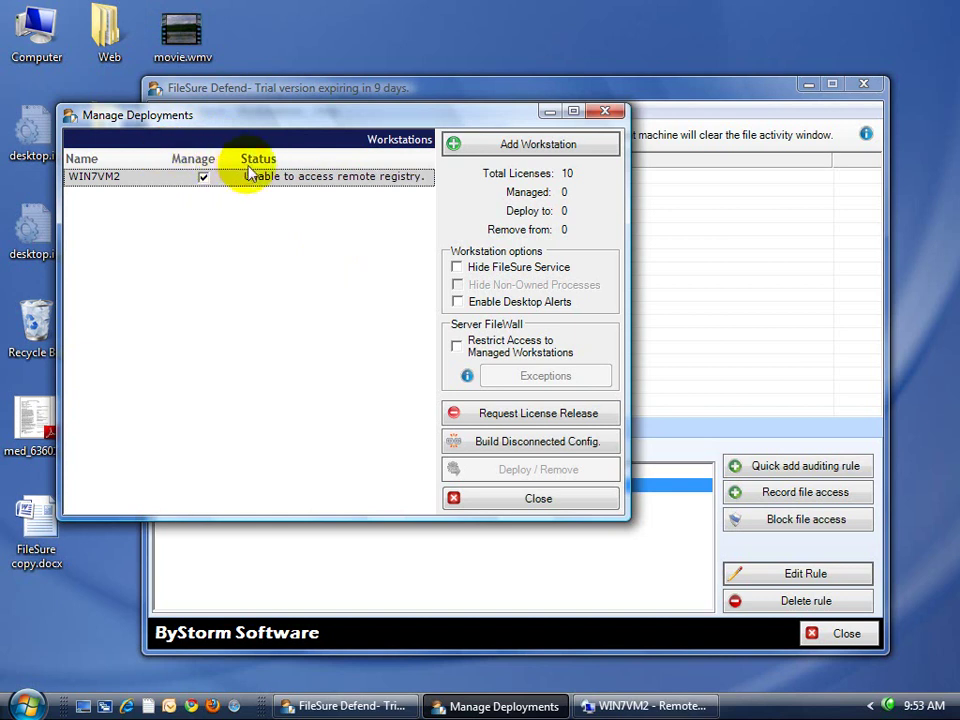
drag(238, 156, 228, 156)
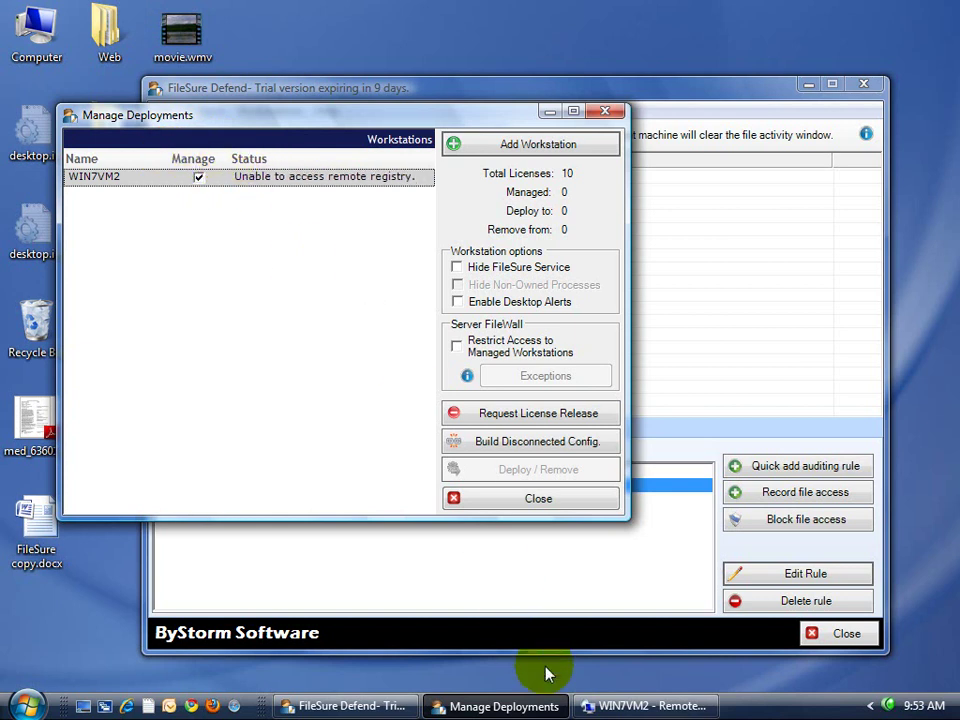
- In the WIN7VM2 session, close Windows Firewall and open the Services list in Computer Management
click(611, 703)
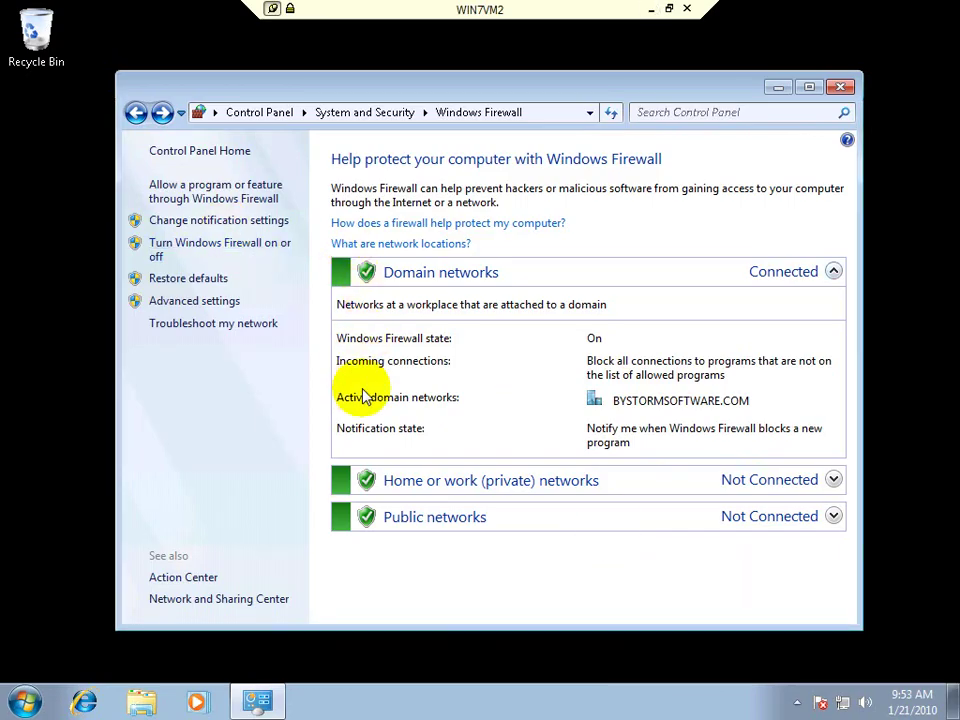
click(841, 87)
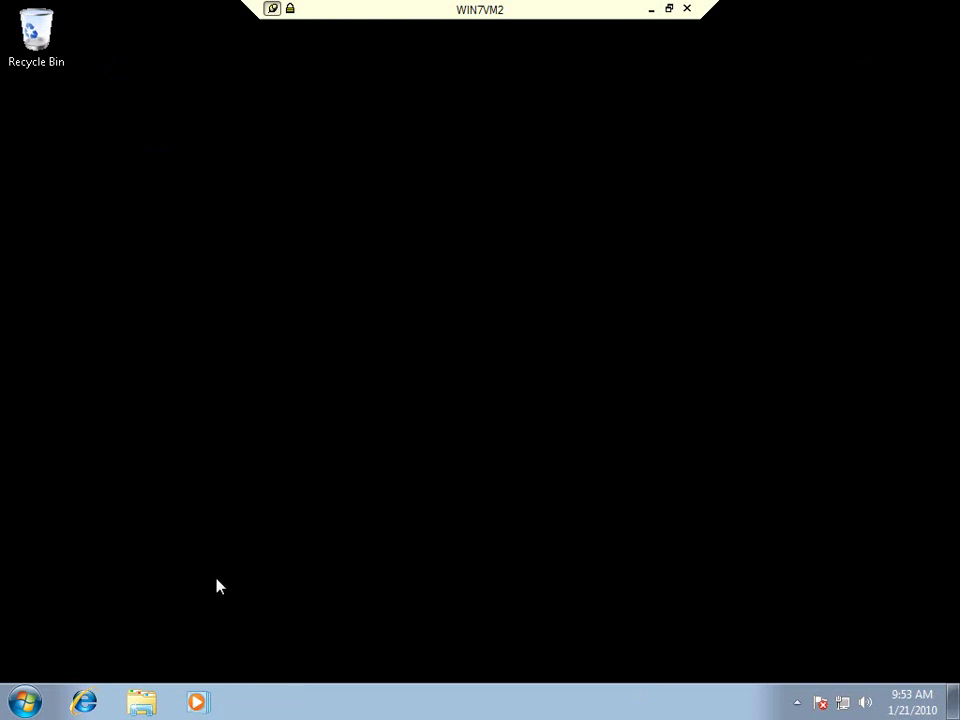
click(25, 702)
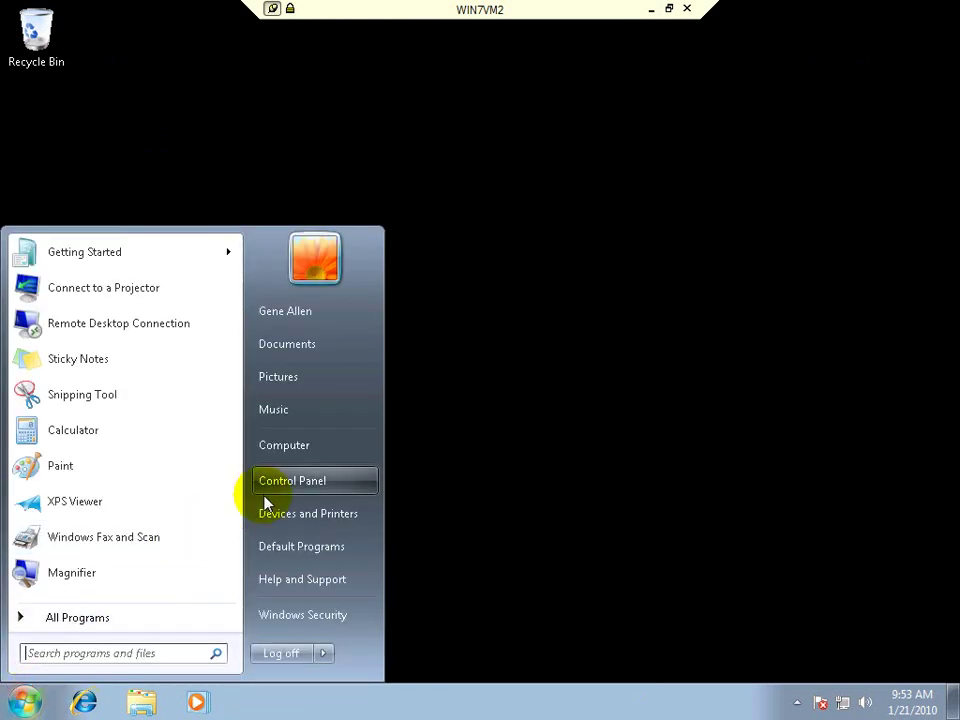
right_click(297, 446)
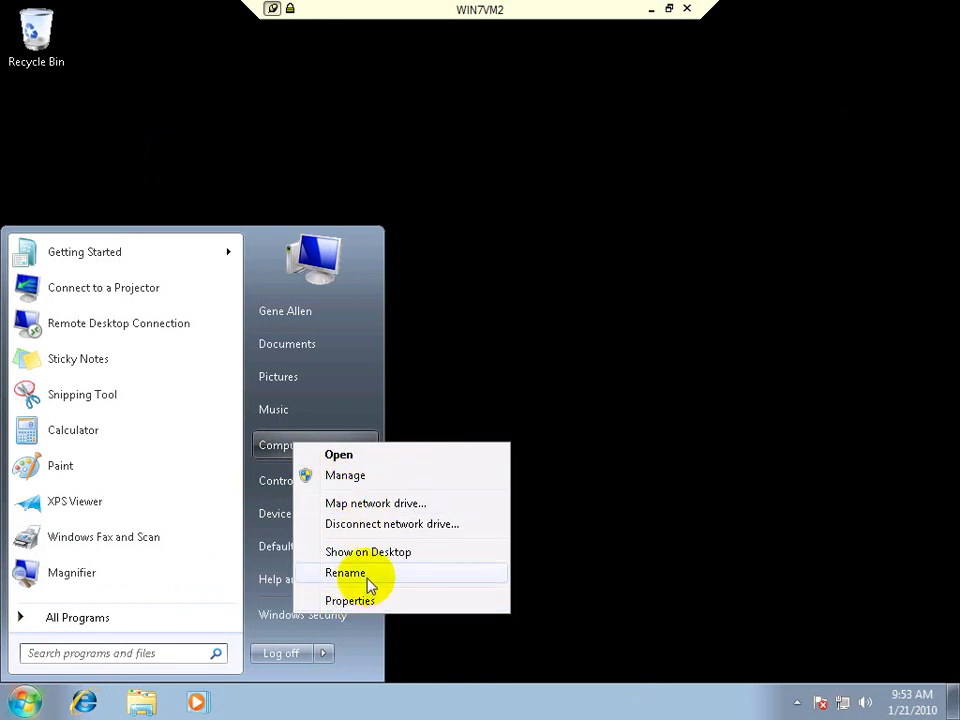
click(362, 478)
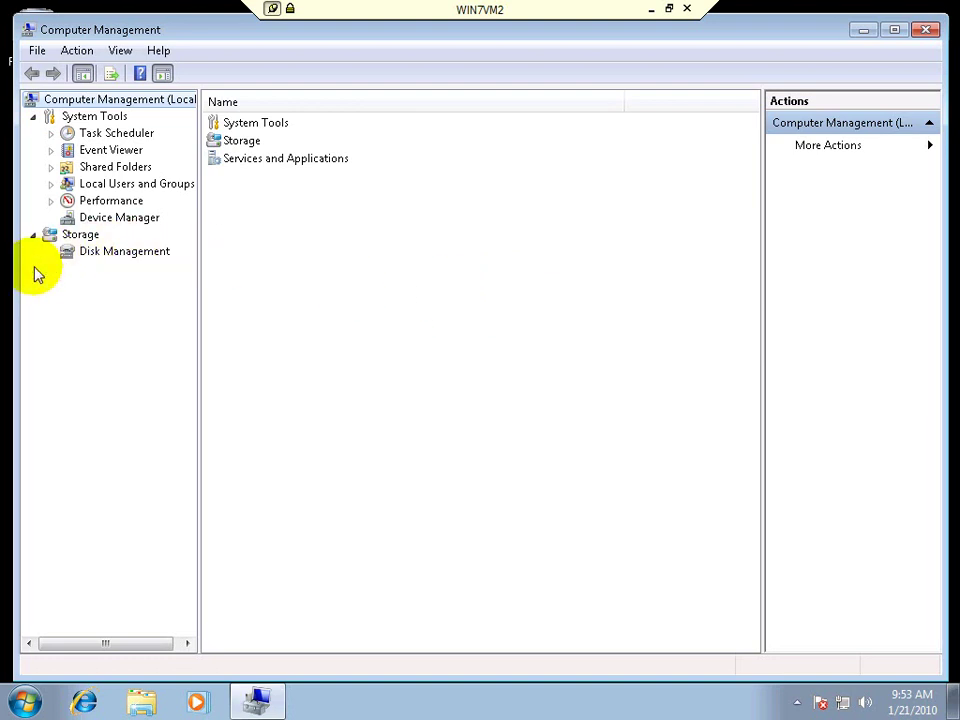
click(33, 268)
click(118, 287)
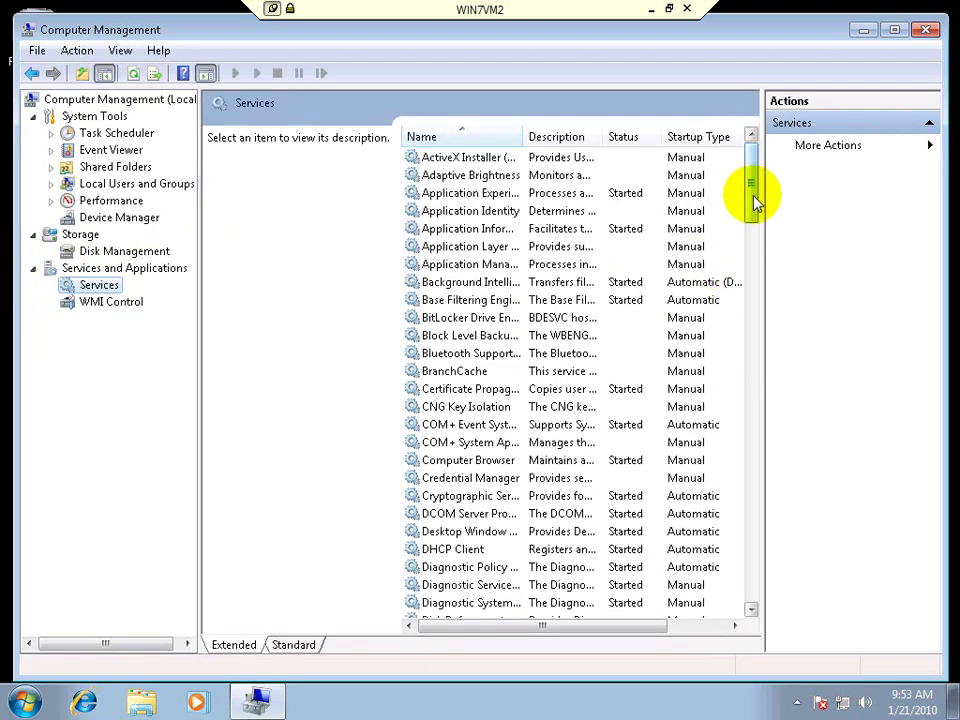
- Set the Remote Registry service's startup type to Automatic, start the service, accept its properties and close Computer Management
drag(754, 197, 724, 413)
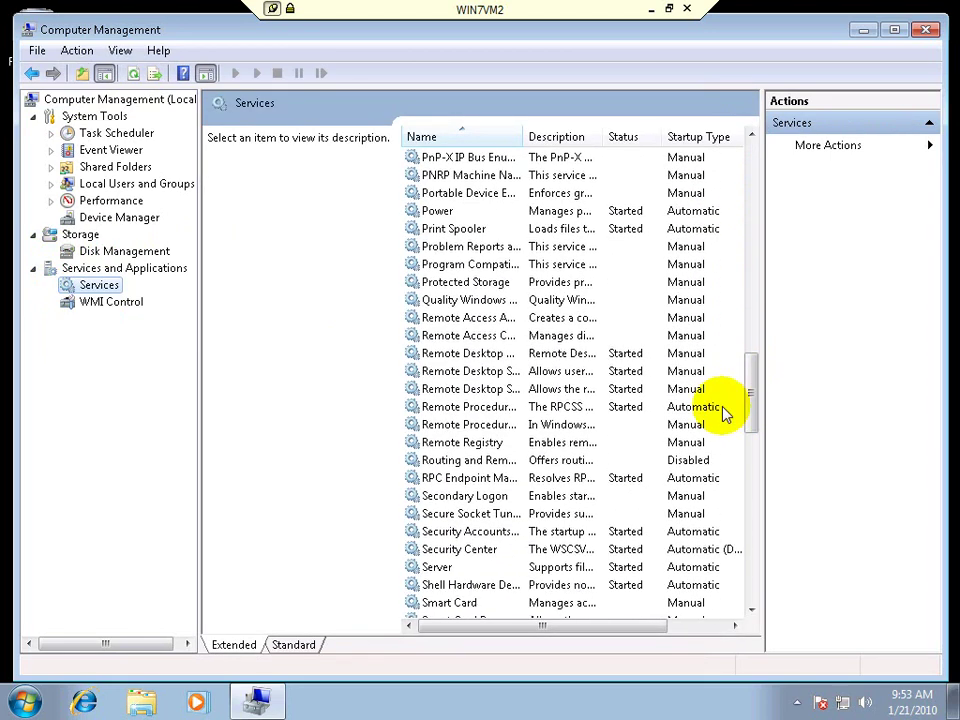
click(471, 446)
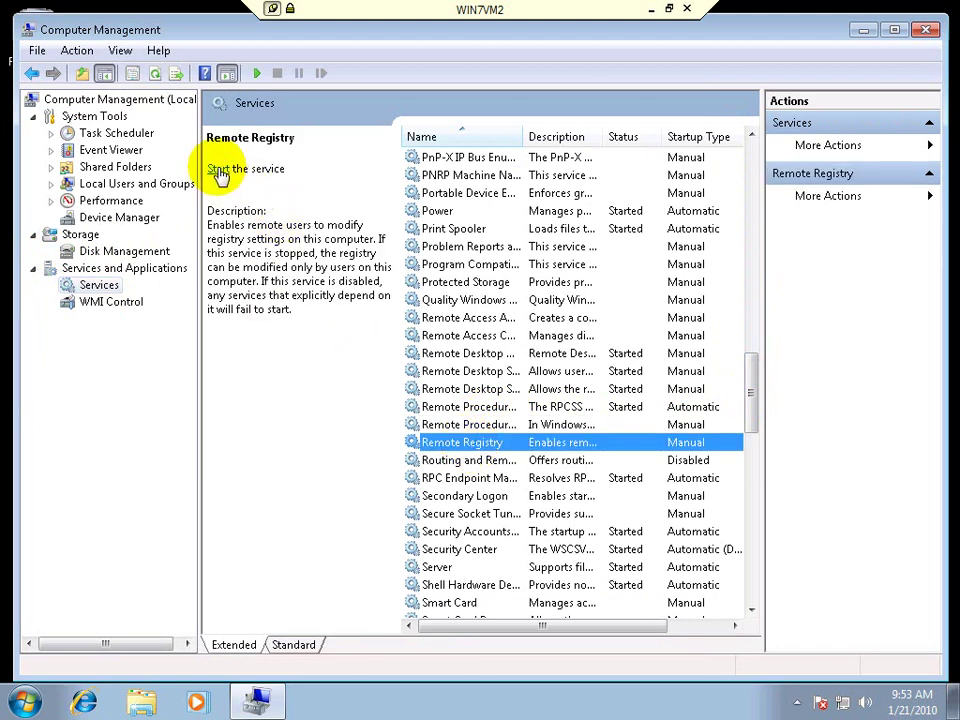
right_click(493, 446)
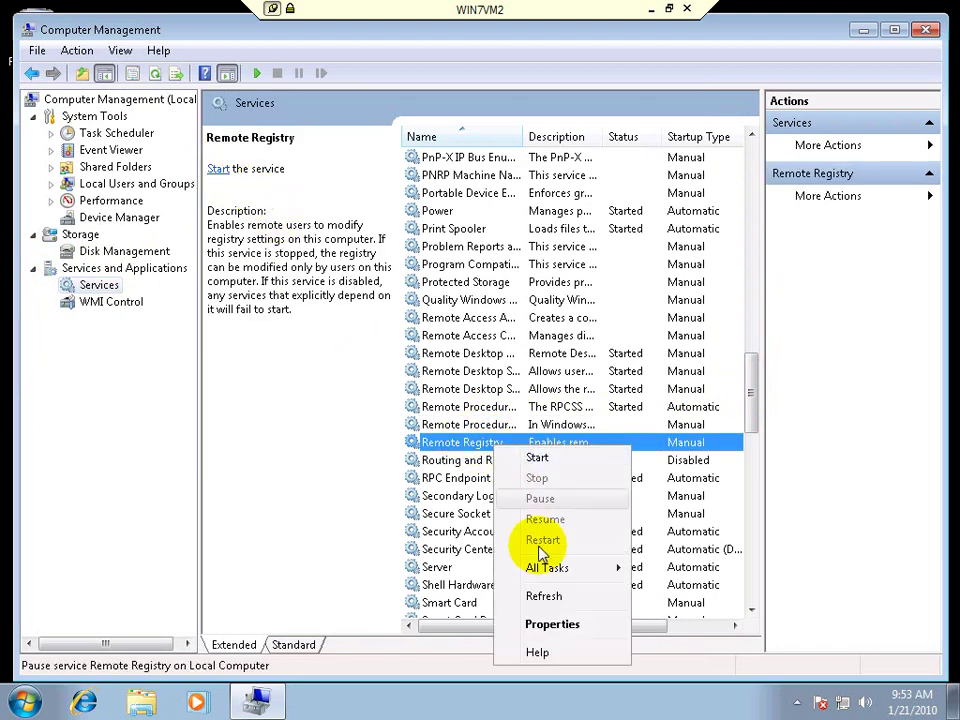
click(548, 628)
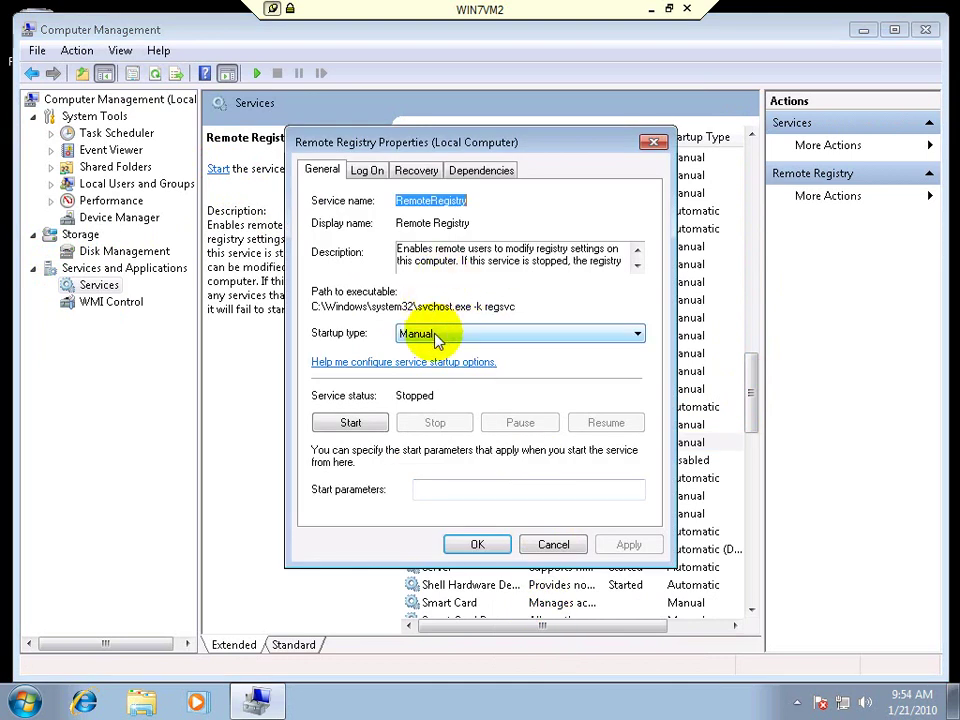
click(439, 336)
click(437, 362)
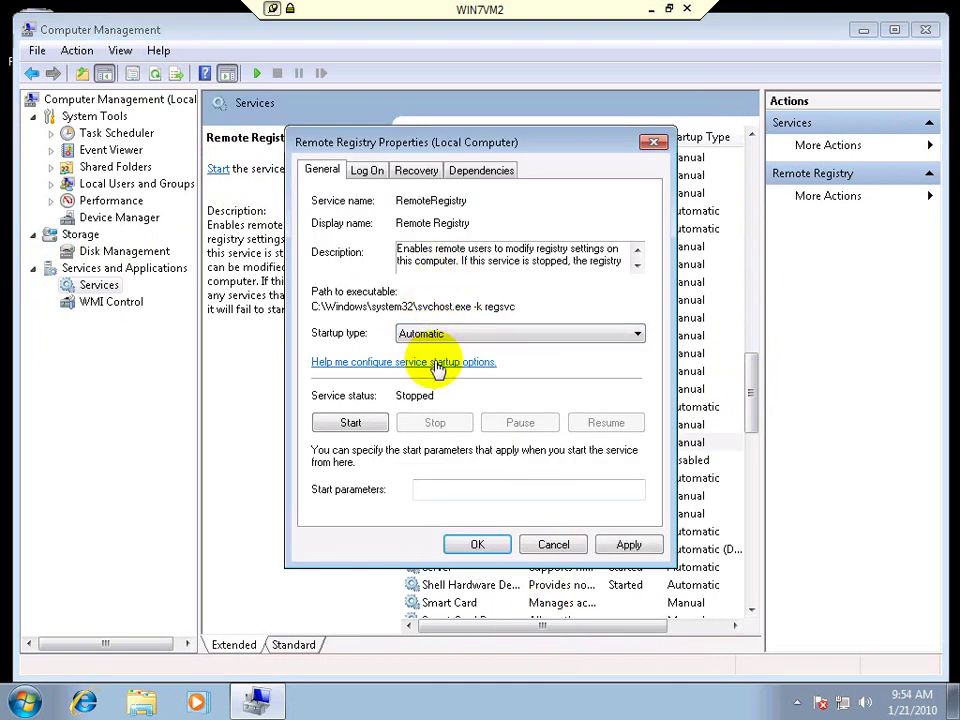
click(356, 423)
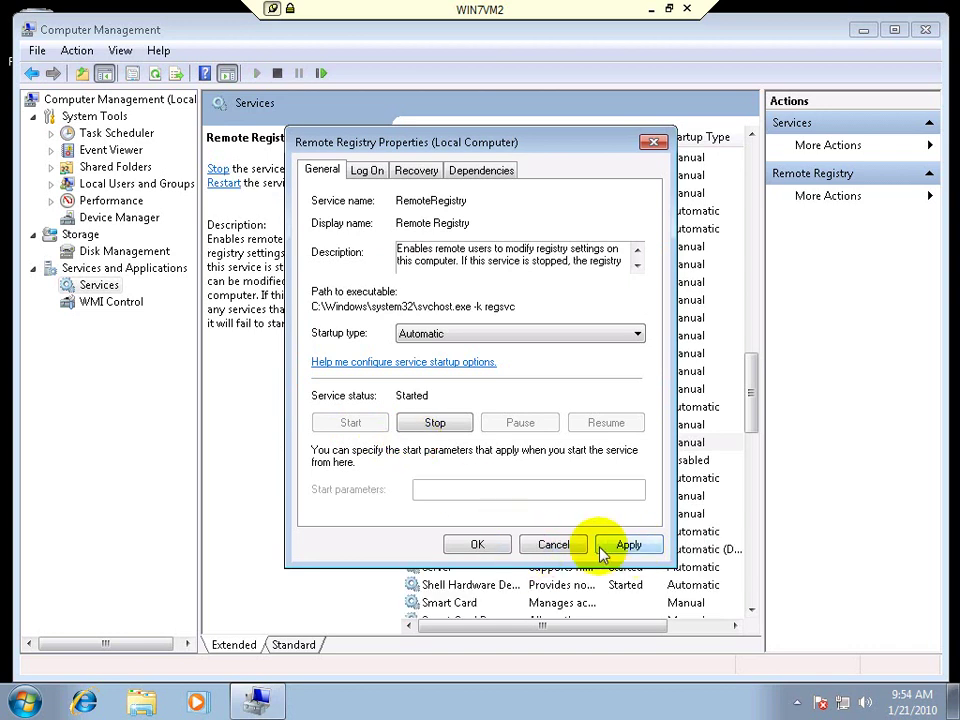
click(480, 546)
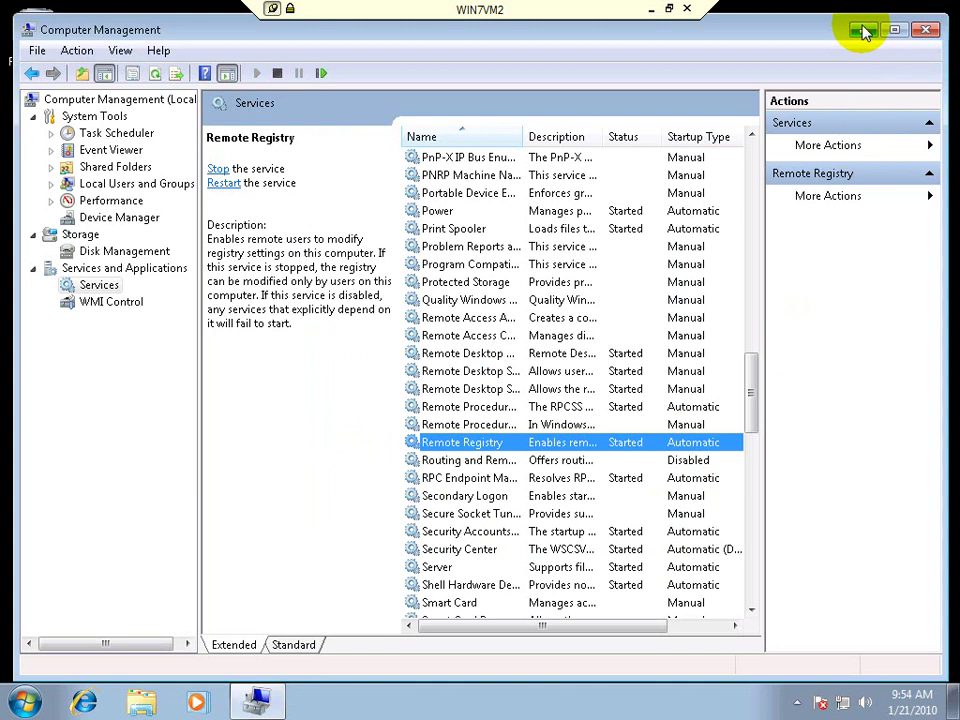
click(926, 29)
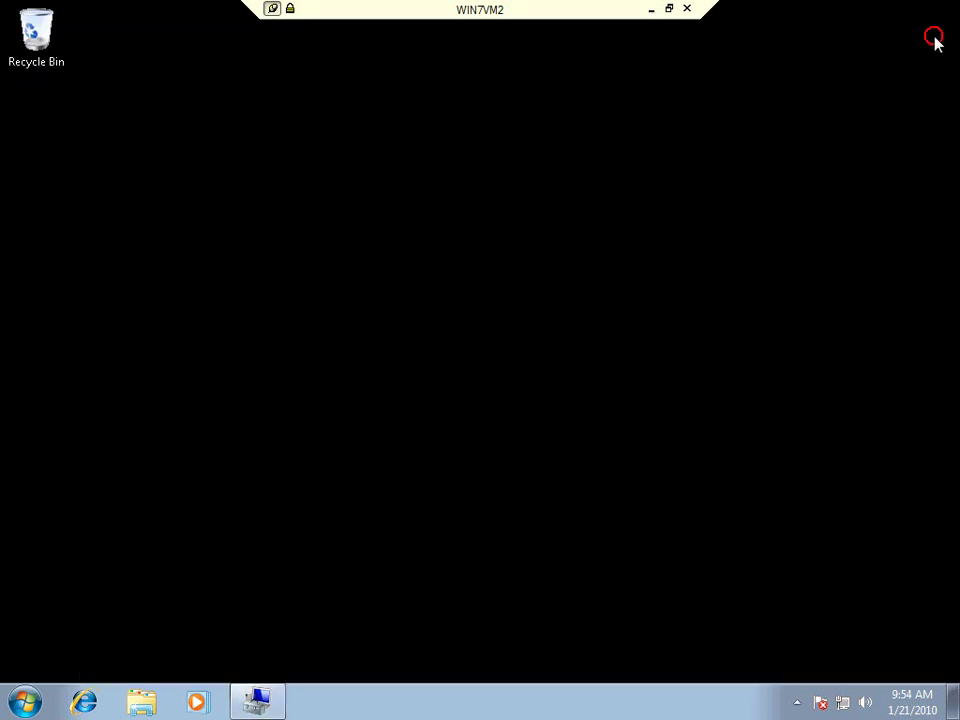
- Switch back to FileSure's Manage Deployments window, mark WIN7VM2 as managed and start the deployment, checking its desktop during installation
click(650, 12)
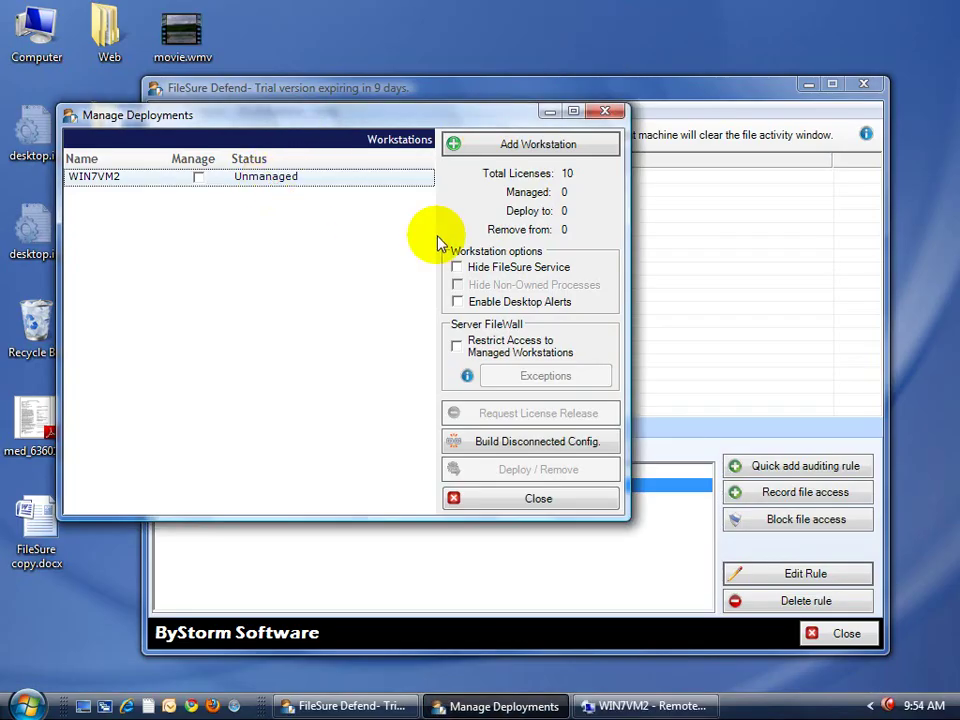
click(198, 177)
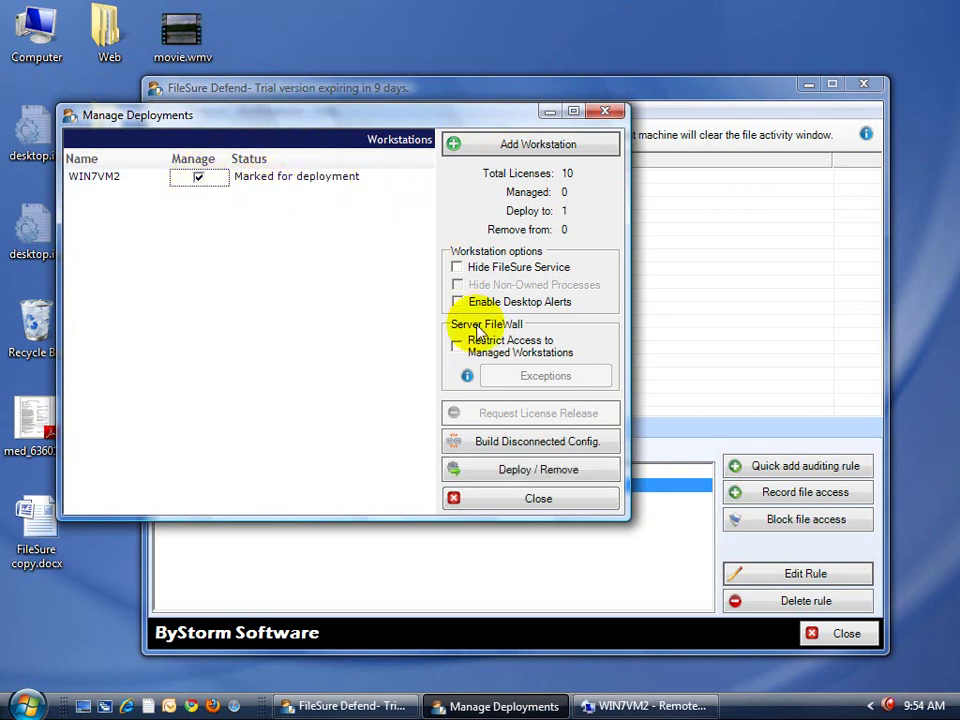
click(524, 472)
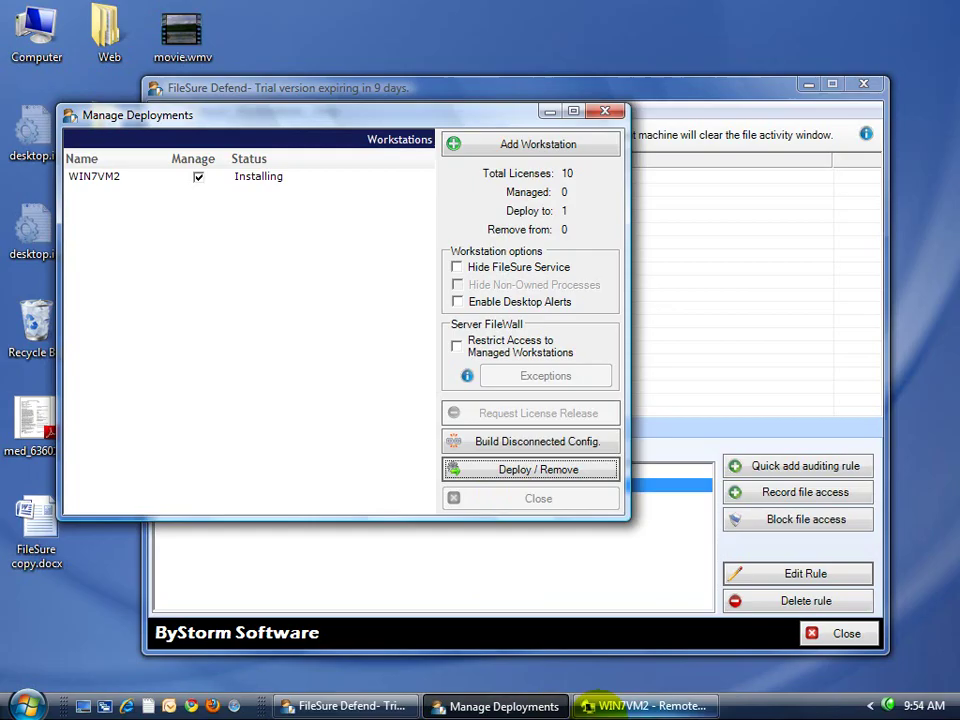
click(635, 706)
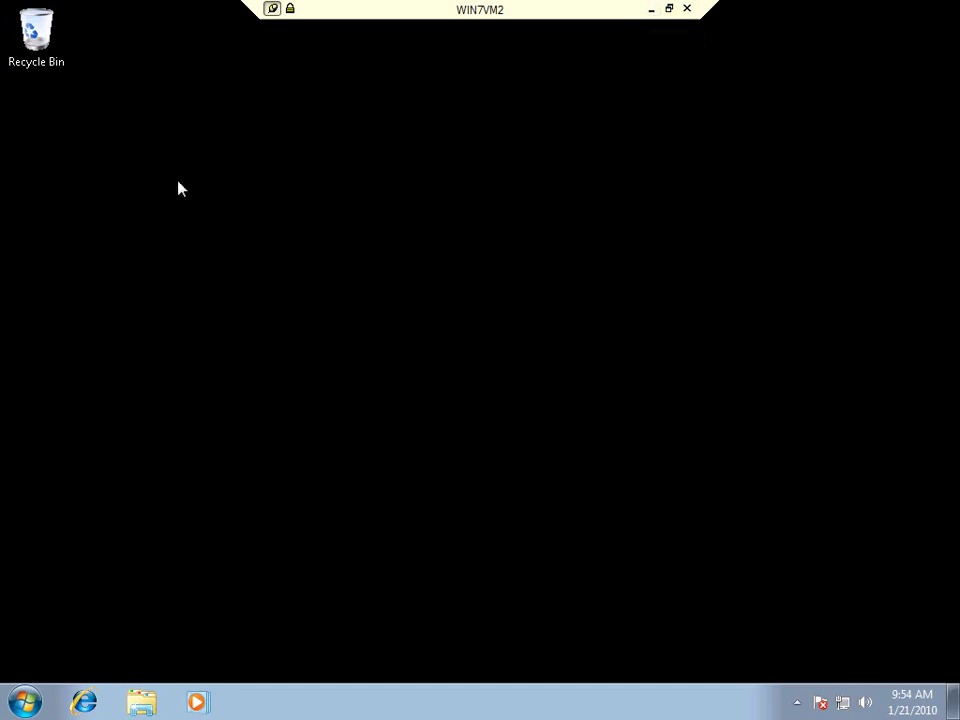
click(651, 8)
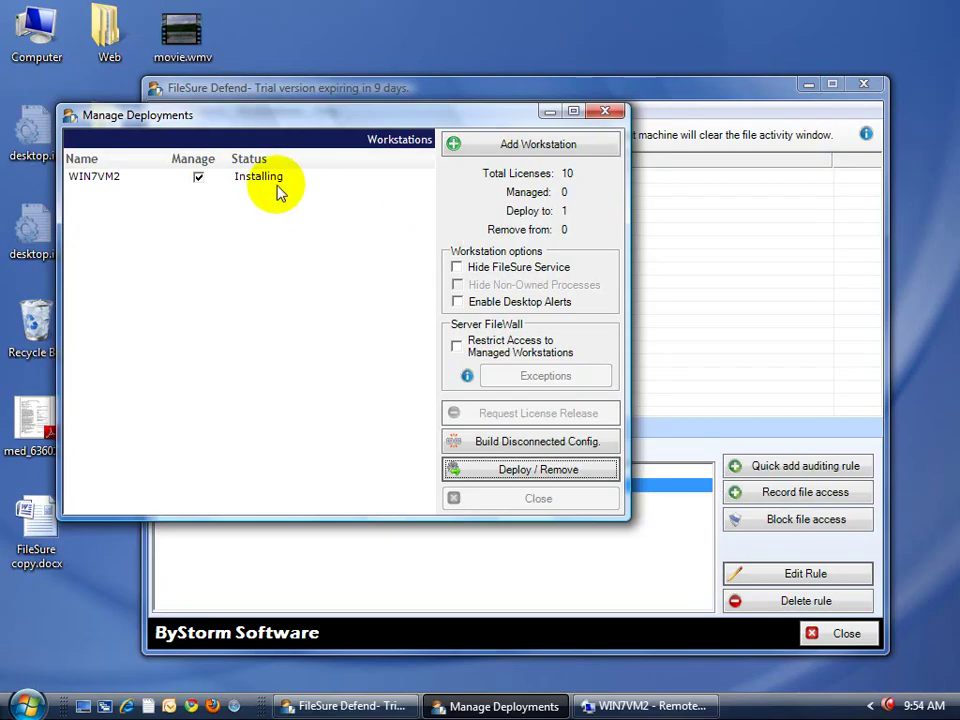
- Move the Manage Deployments window clear of the desktop icons and narrow the Name column to read WIN7VM2's full status
drag(275, 116, 330, 152)
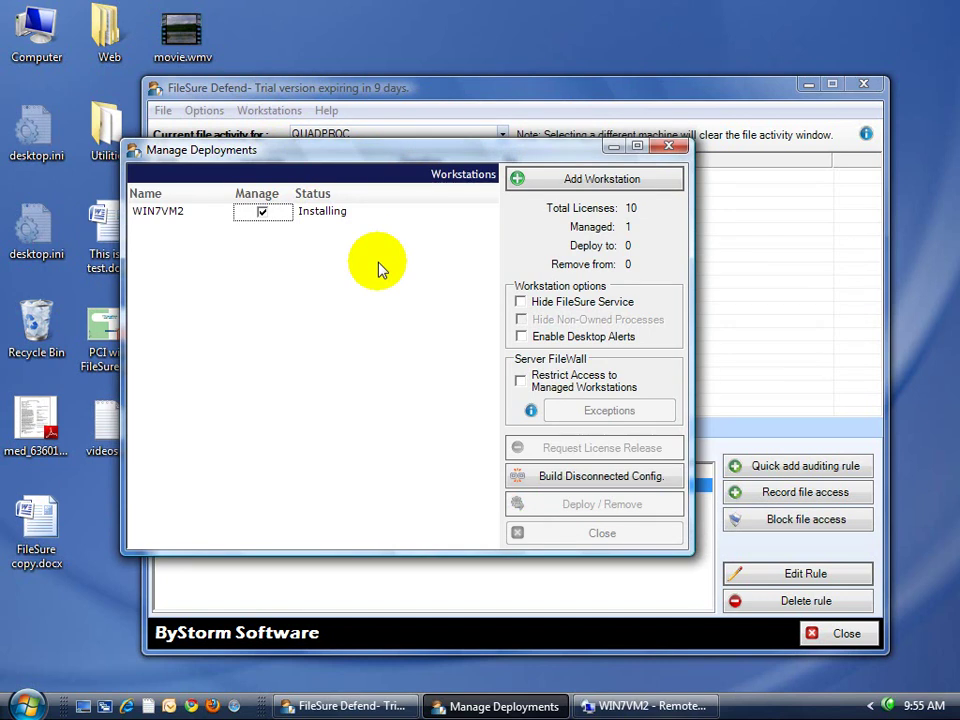
drag(364, 154, 393, 160)
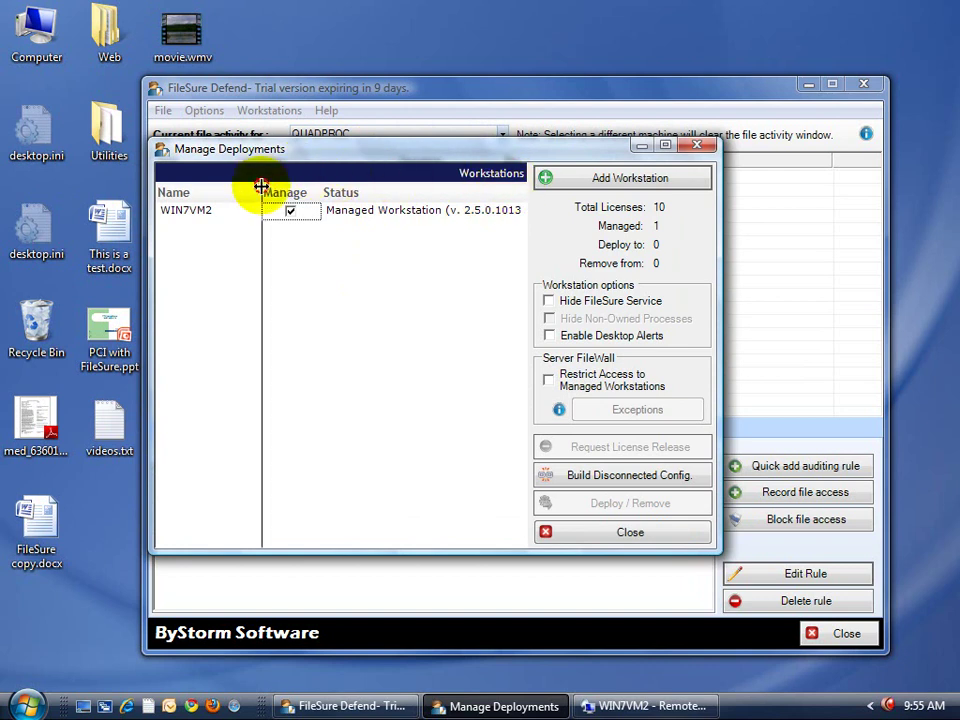
drag(259, 189, 243, 191)
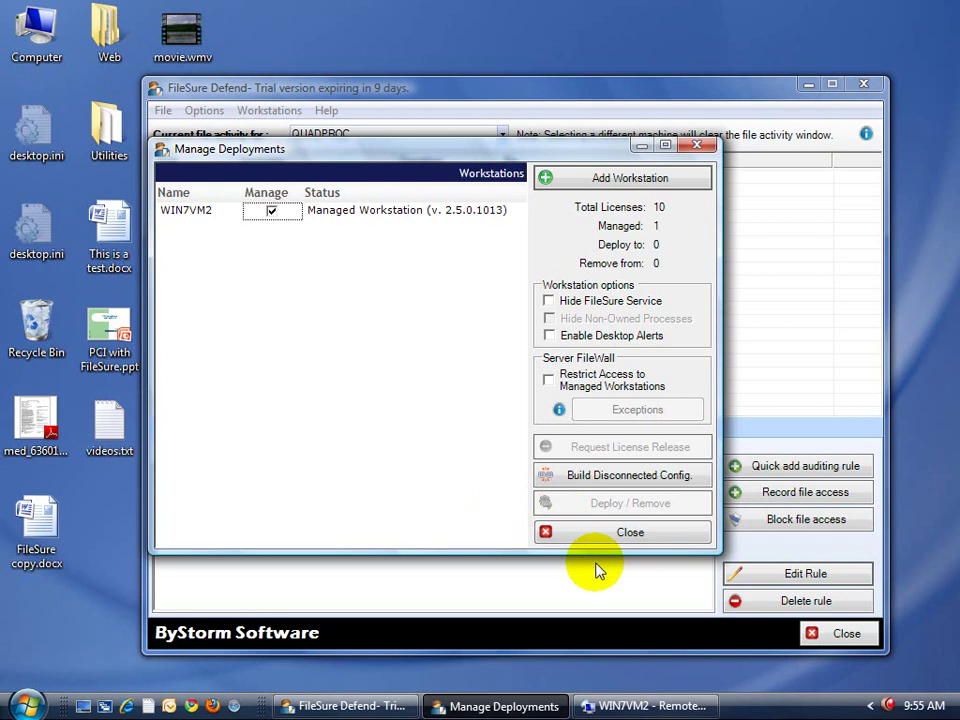
- Switch to the WIN7VM2 remote session, open Task Manager in mid-screen and list the processes from all users
click(643, 706)
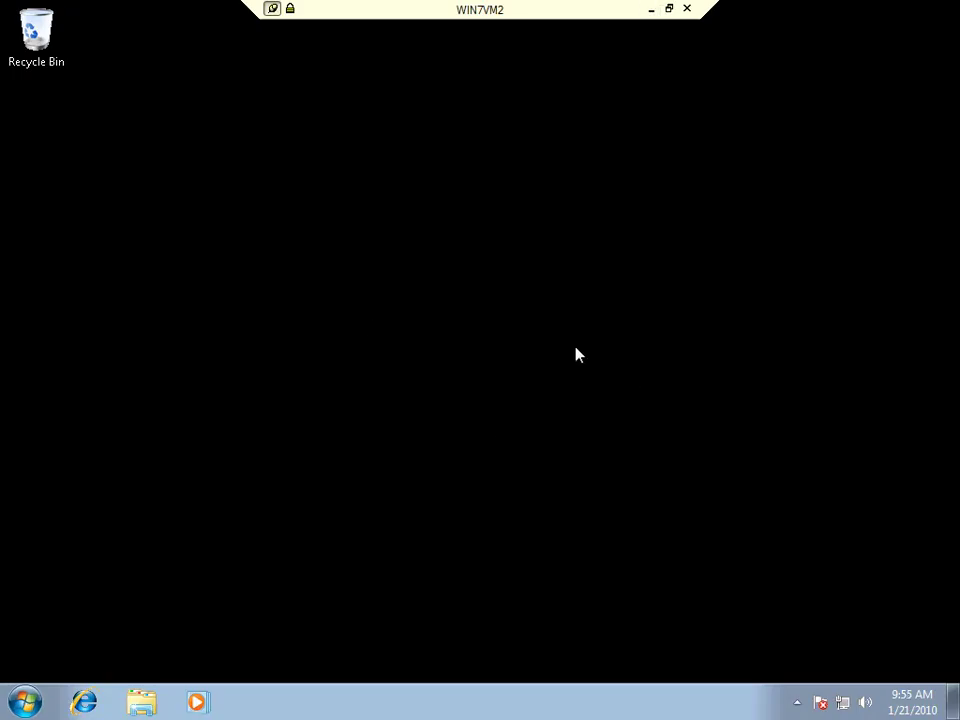
right_click(407, 706)
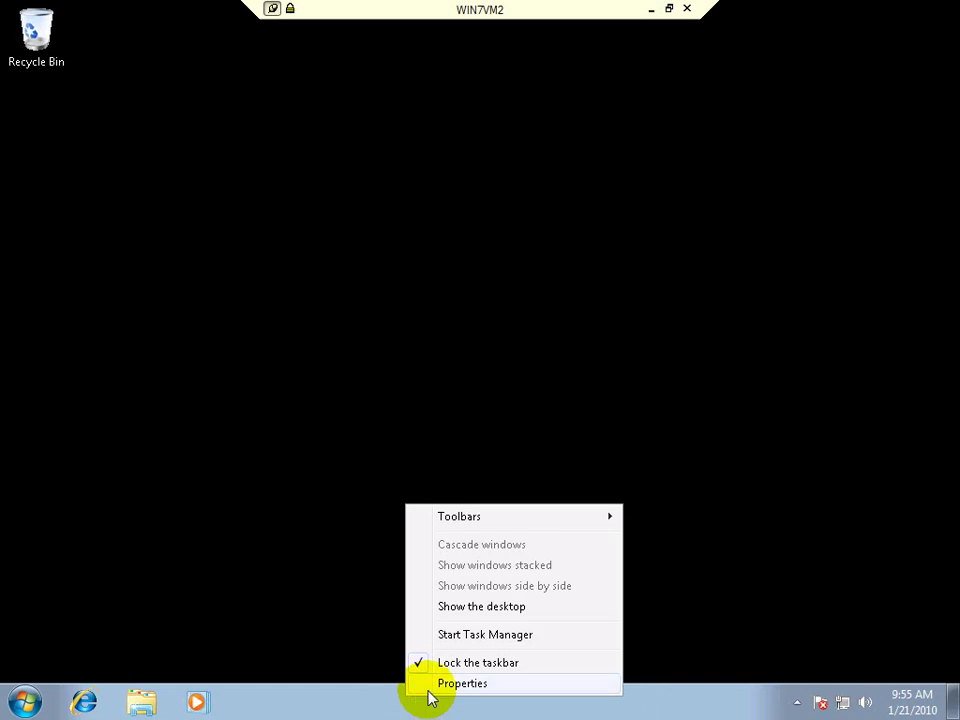
click(470, 640)
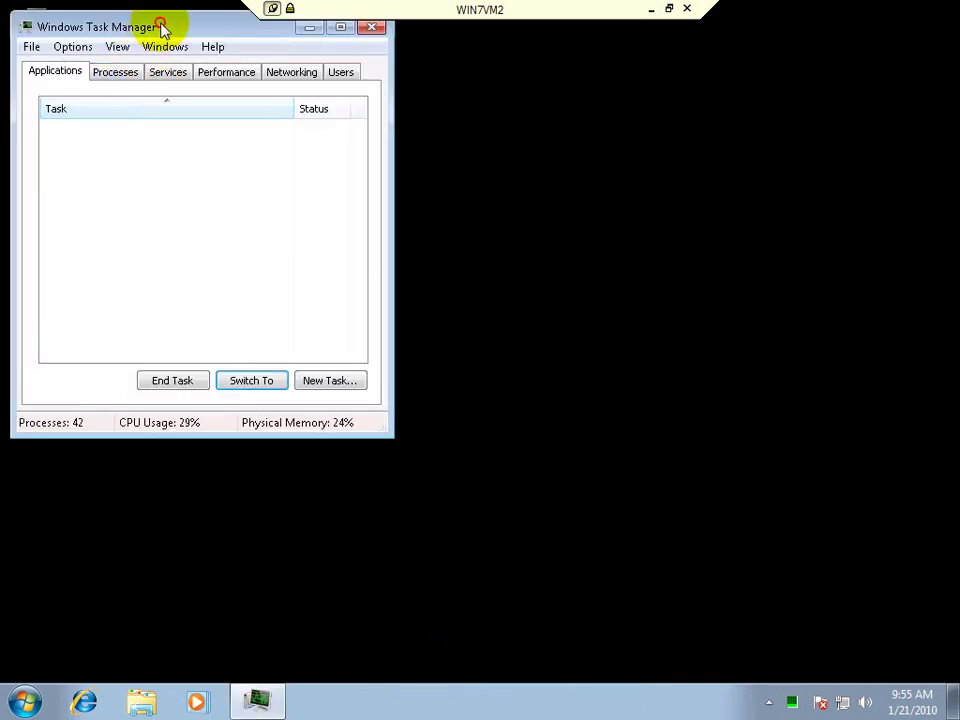
drag(161, 26, 350, 126)
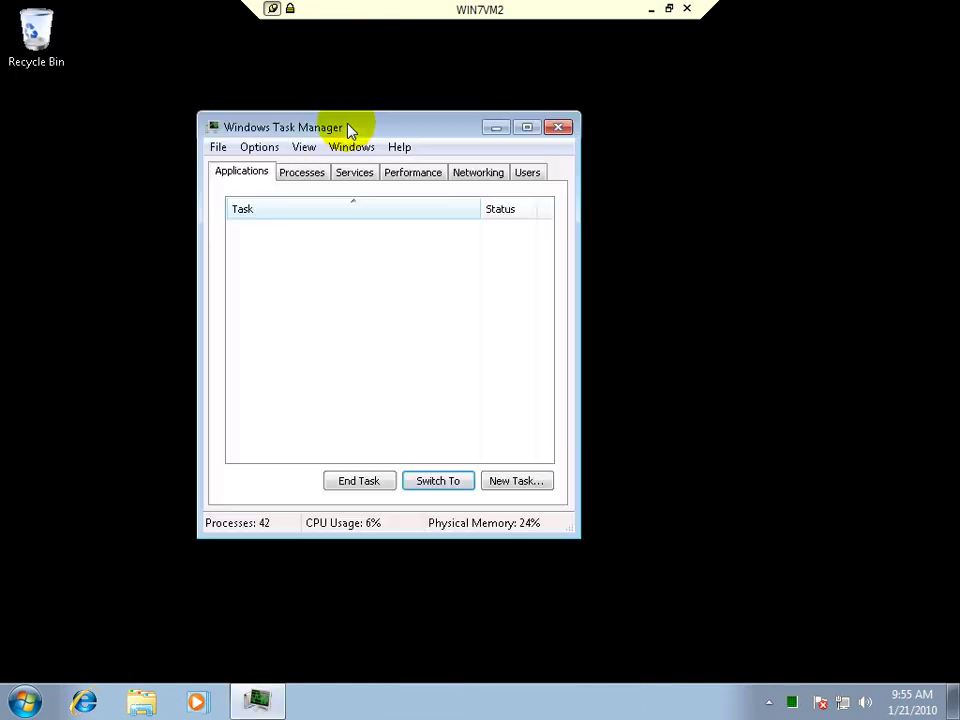
click(296, 175)
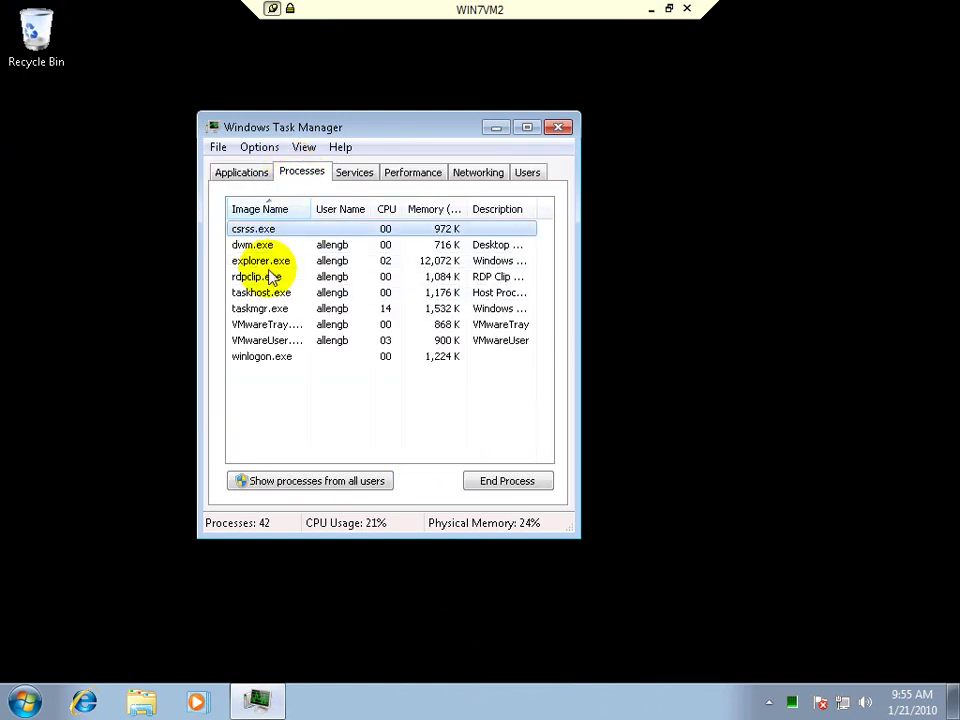
click(290, 480)
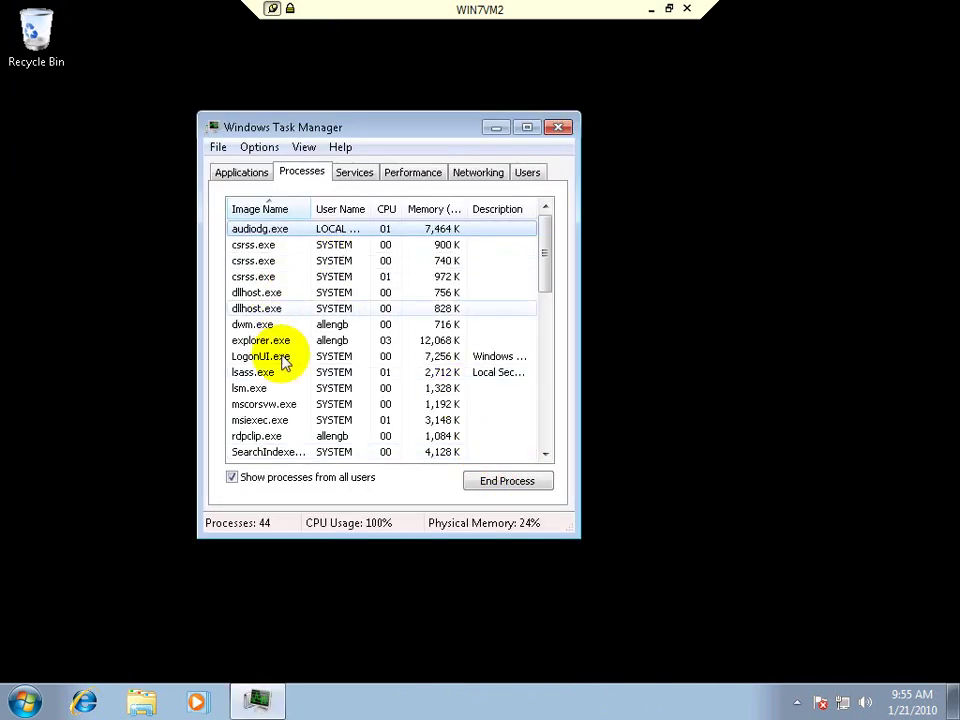
- Select the FileSure Filter Processor process, widen Task Manager and its Description column to read the full description, and close Task Manager
drag(545, 263, 546, 337)
click(321, 276)
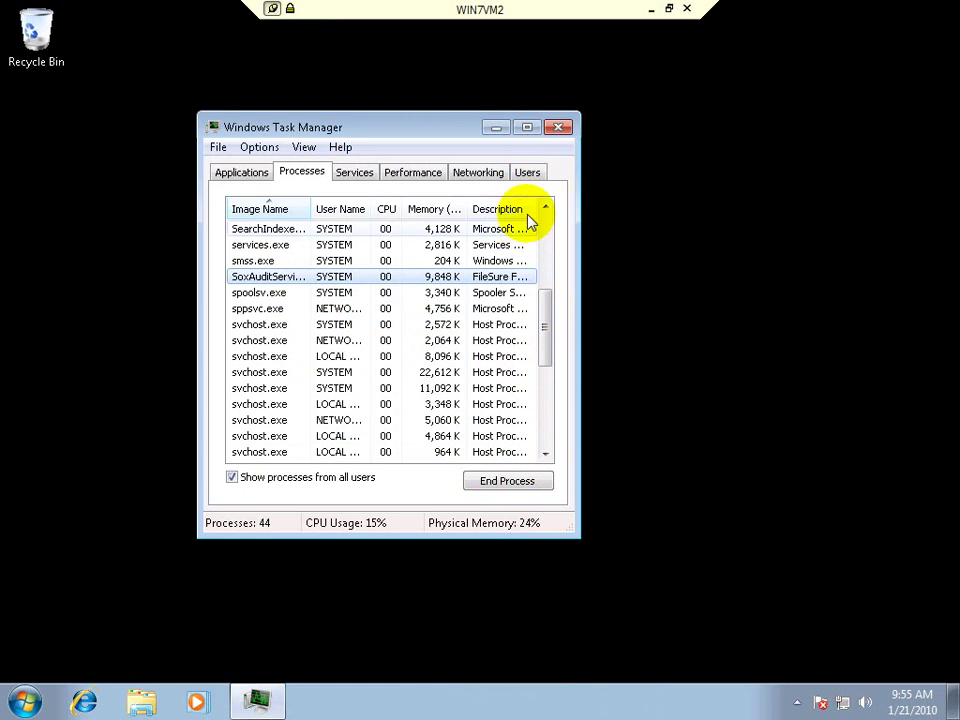
drag(579, 437, 737, 437)
drag(536, 209, 561, 212)
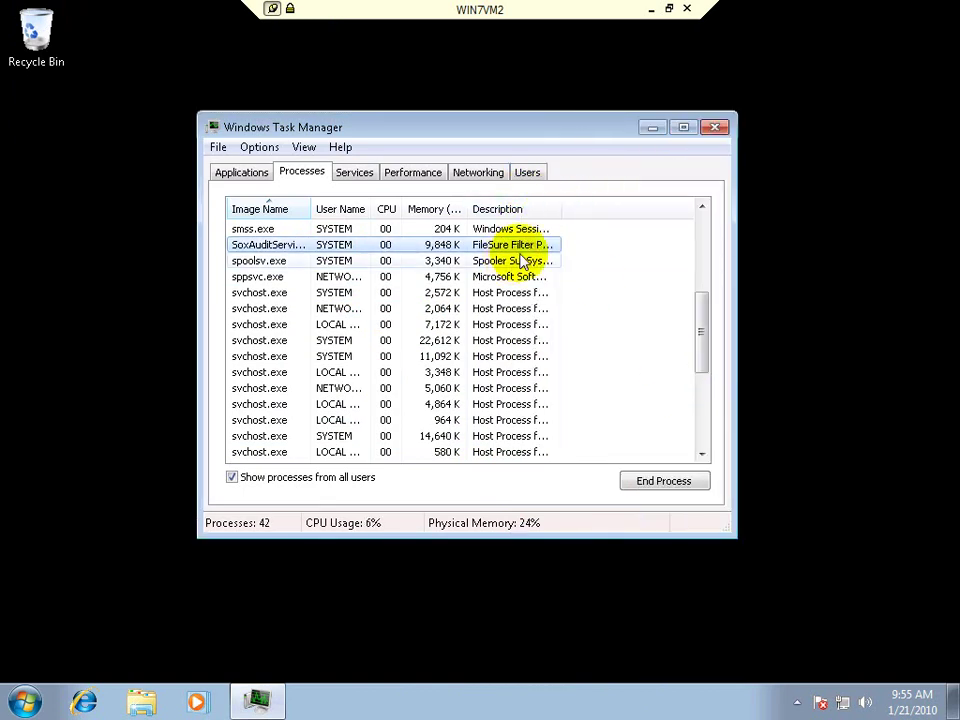
drag(609, 208, 695, 210)
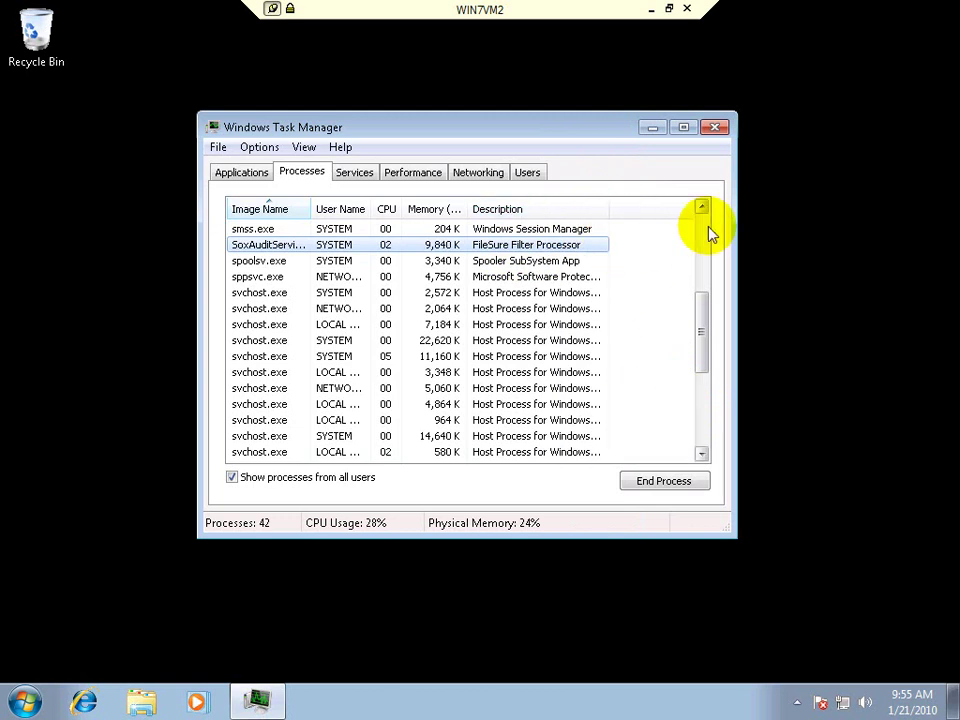
click(716, 128)
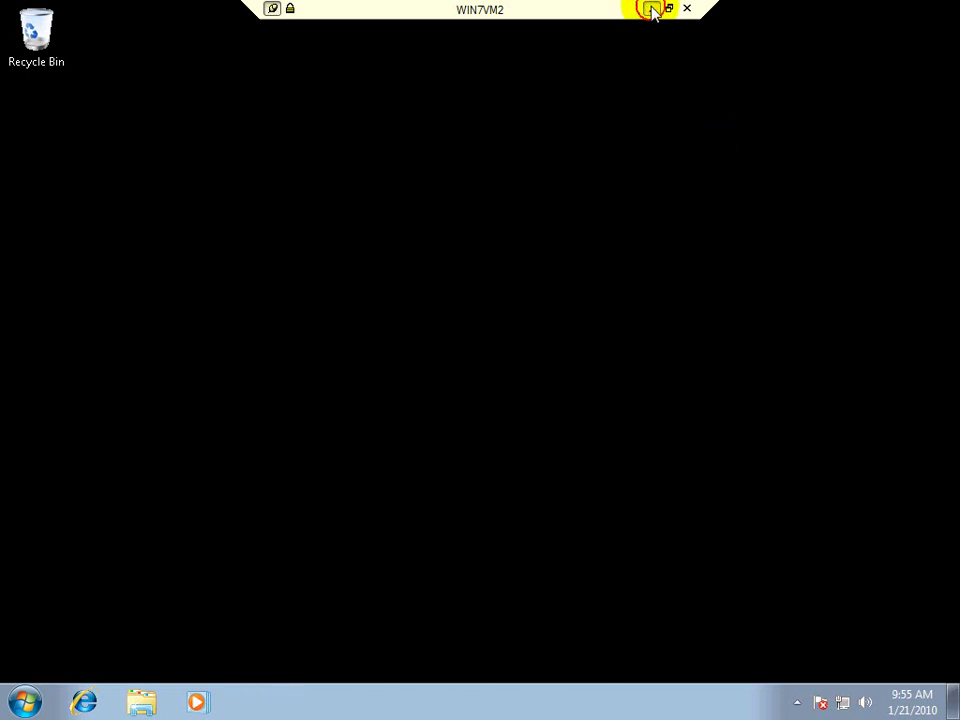
- Minimize the WIN7VM2 session and unmark WIN7VM2 as managed in FileSure's Manage Deployments window
click(650, 11)
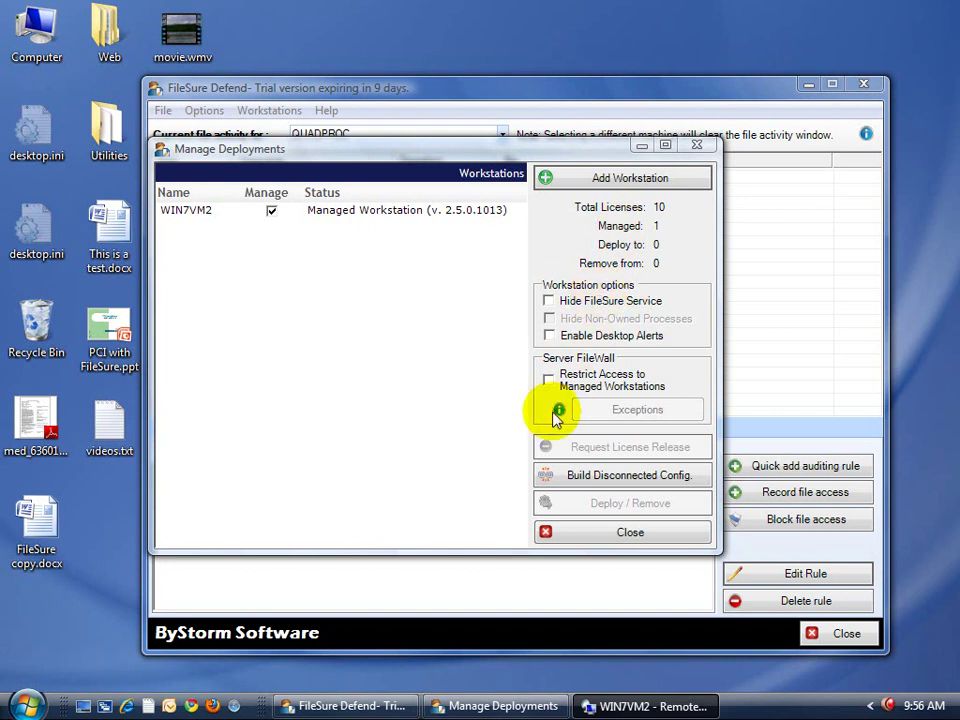
click(271, 211)
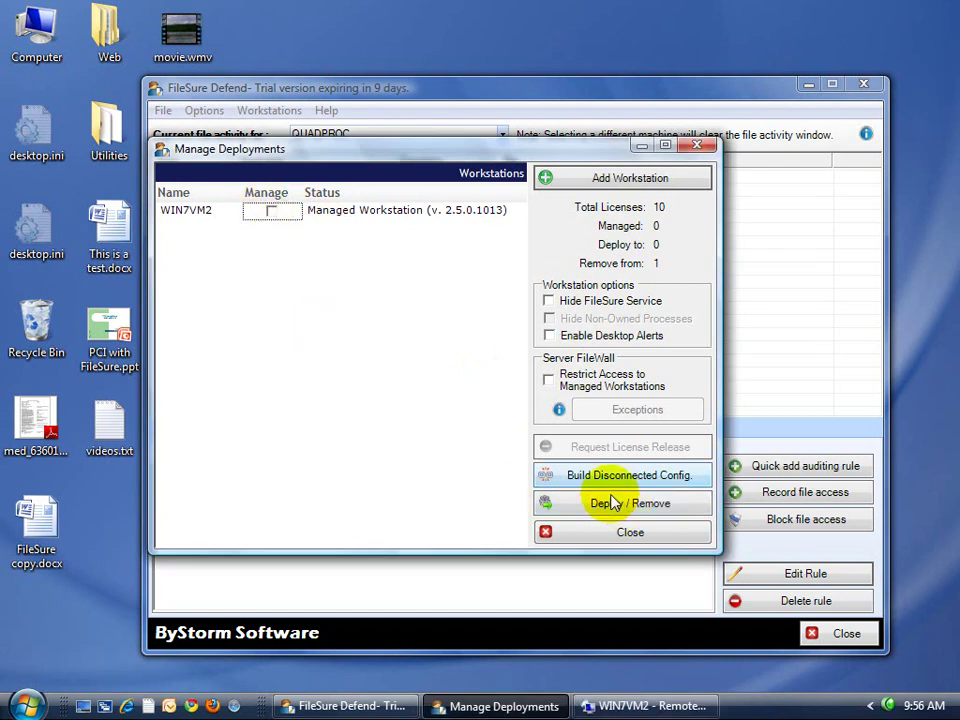